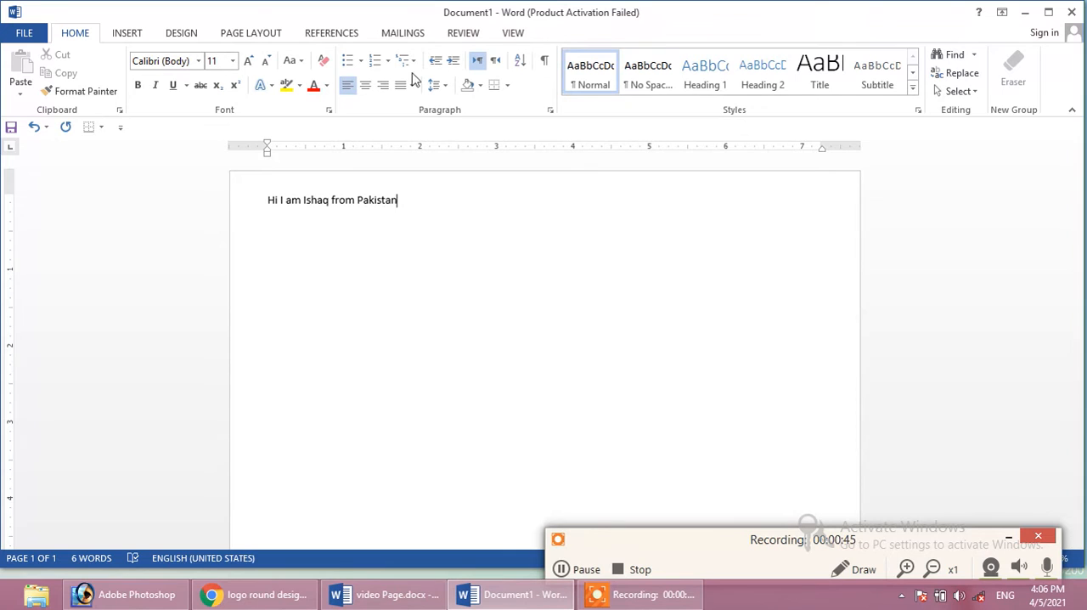
# Enlarge the font of the introductory sentence to size 26
pyautogui.moveTo(403, 200); pyautogui.dragTo(267, 200)
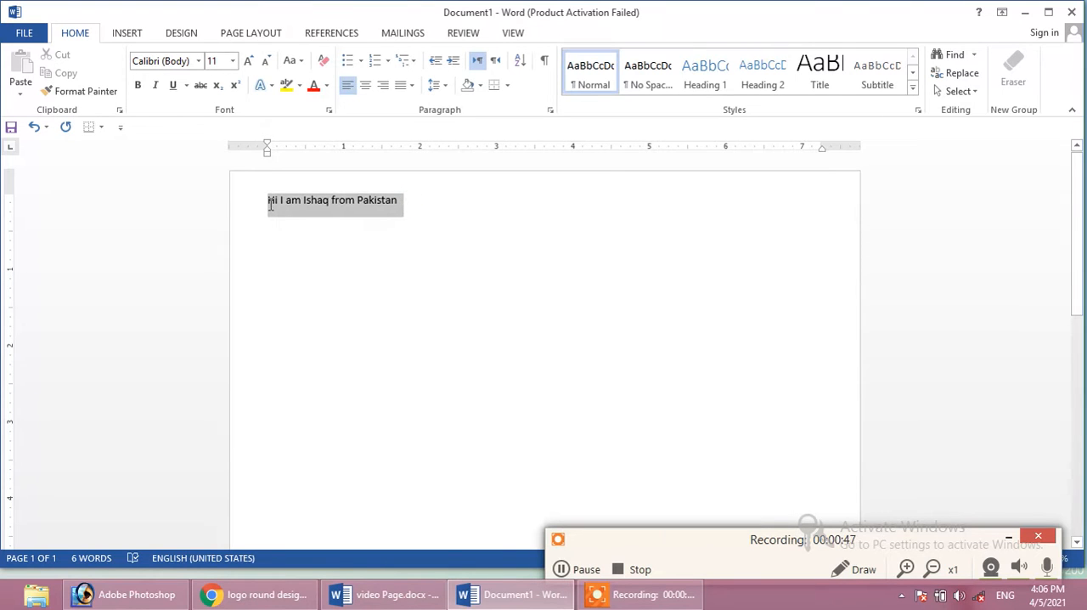
pyautogui.click(248, 62)
pyautogui.click(247, 61)
pyautogui.click(248, 61)
pyautogui.click(248, 61)
pyautogui.click(248, 61)
pyautogui.click(248, 61)
pyautogui.click(248, 61)
pyautogui.click(248, 61)
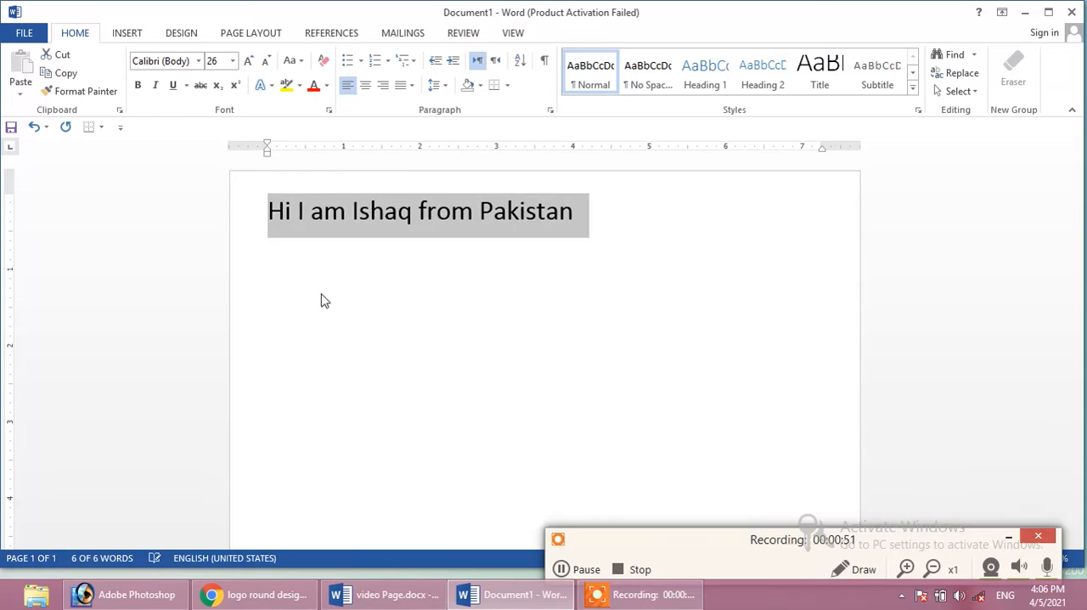
pyautogui.click(588, 293)
# Copy the whole introductory sentence to the clipboard
pyautogui.moveTo(574, 212); pyautogui.dragTo(287, 241)
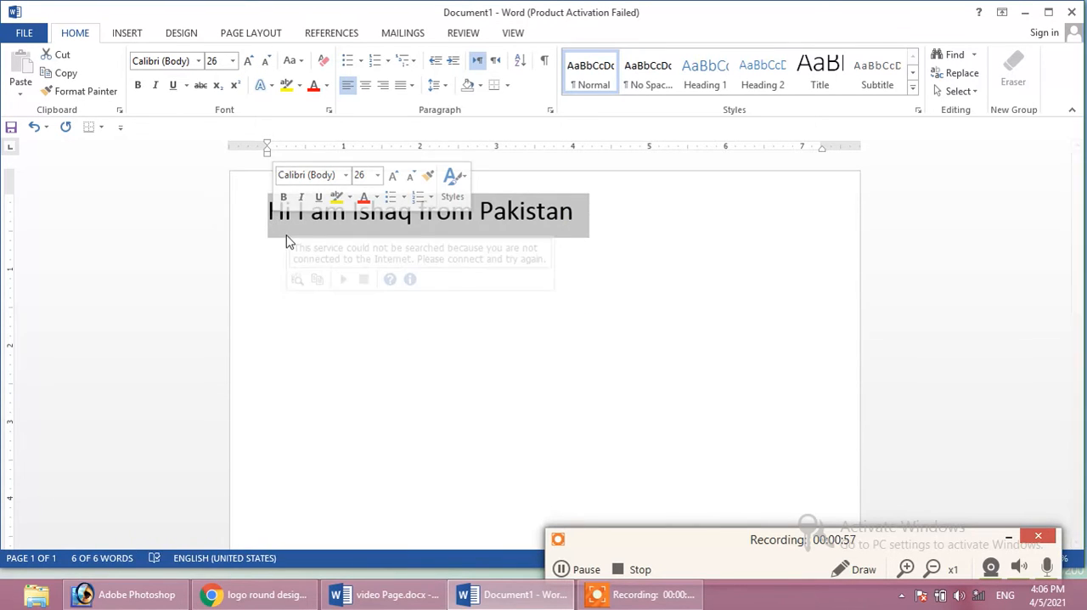
pyautogui.rightClick(513, 218)
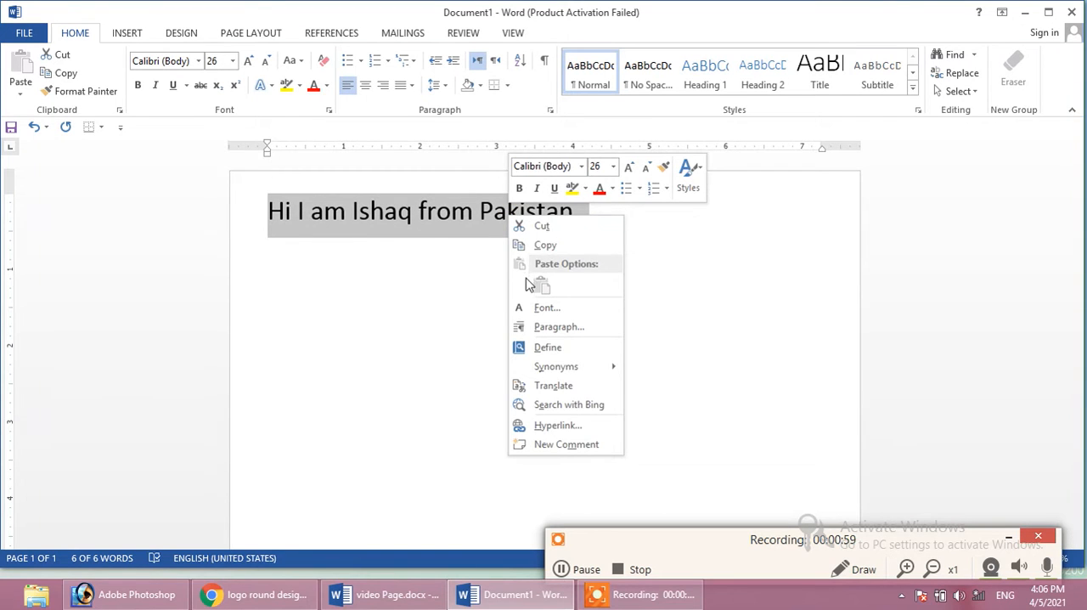
pyautogui.click(539, 246)
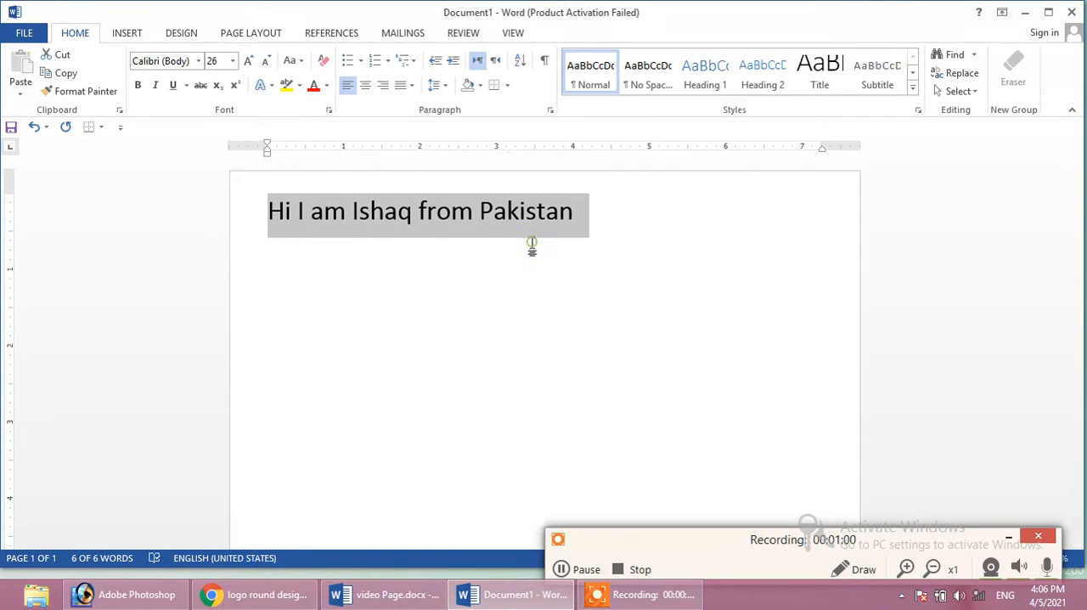
pyautogui.click(666, 221)
pyautogui.moveTo(596, 209); pyautogui.dragTo(315, 212)
pyautogui.rightClick(314, 213)
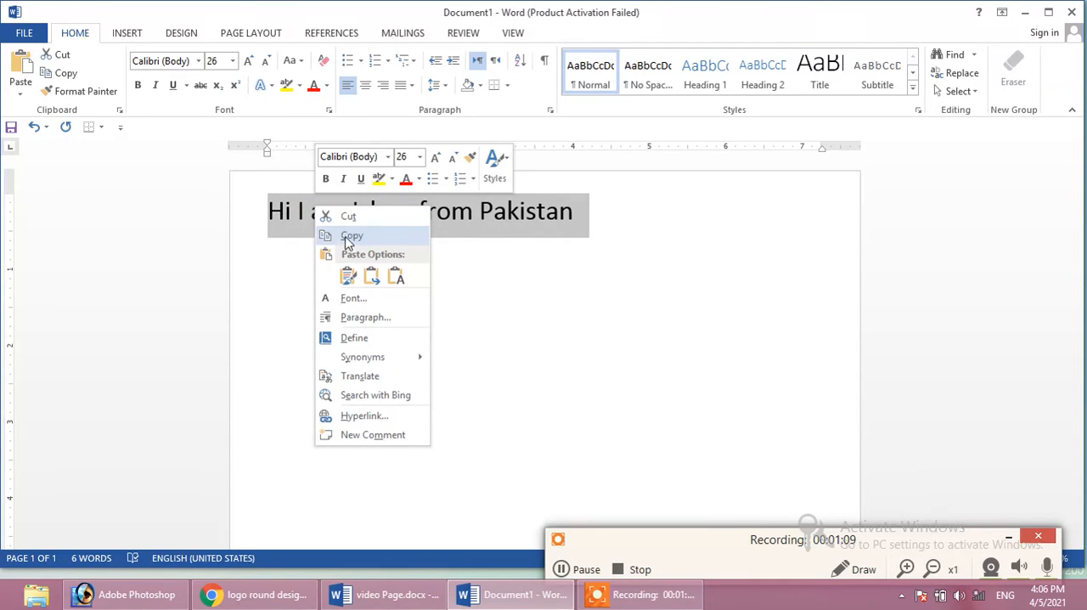
pyautogui.click(589, 233)
# Start a new line after the sentence and paste four copies of it, one per line
pyautogui.click(580, 227)
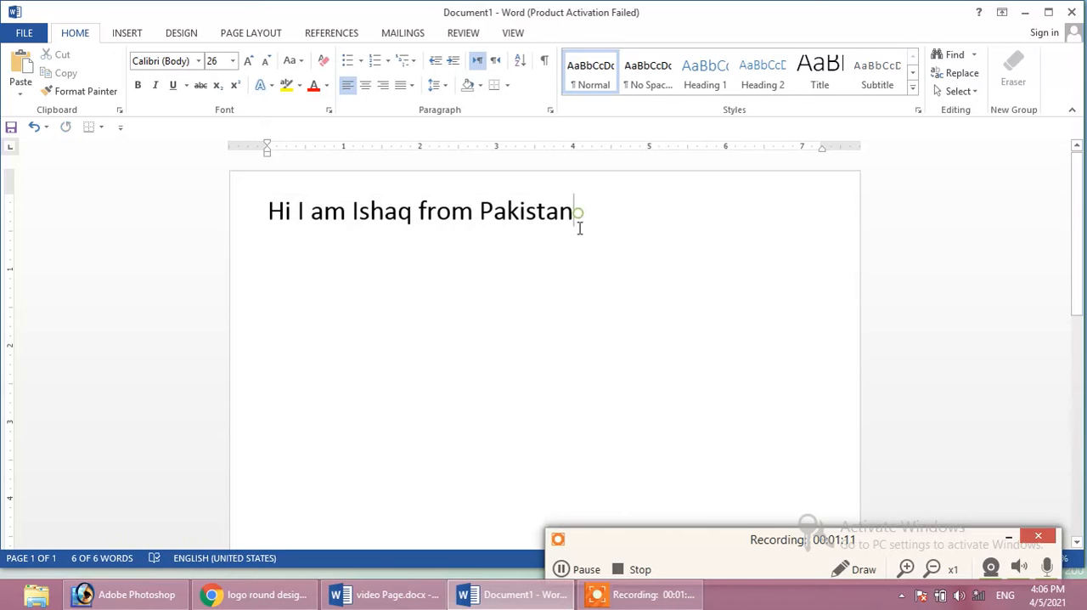
pyautogui.press('Return')
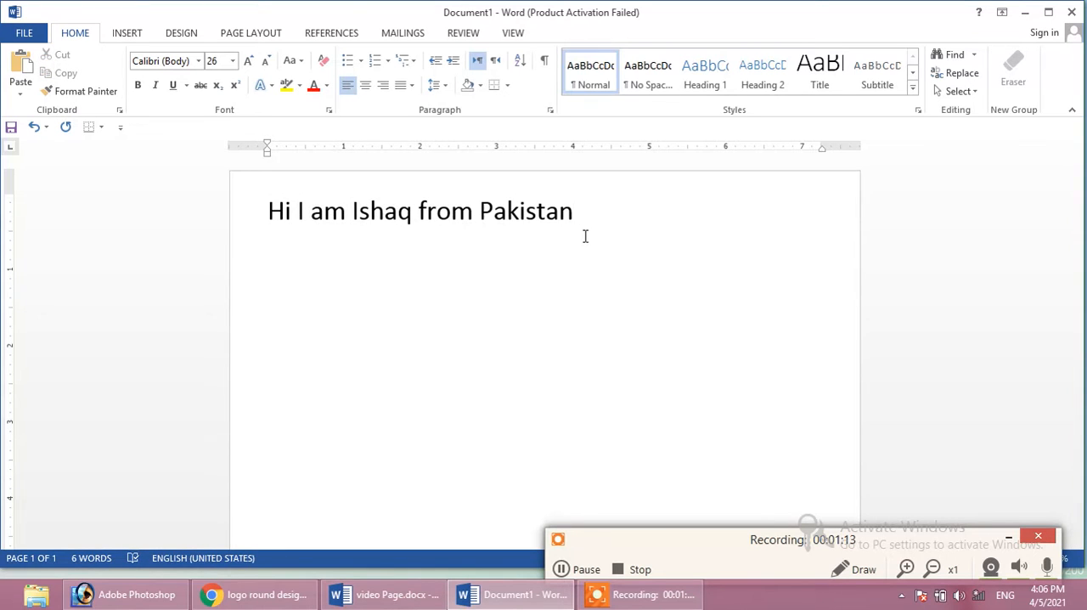
pyautogui.hotkey('ctrl', 'v')
pyautogui.hotkey('ctrl', 'v')
pyautogui.hotkey('ctrl', 'v')
pyautogui.hotkey('ctrl', 'v')
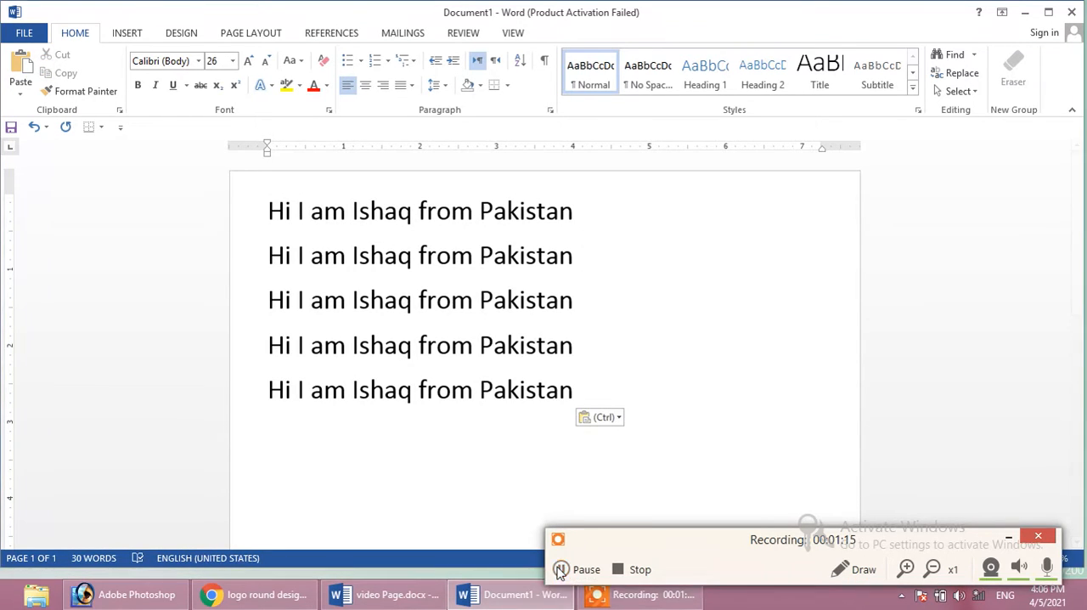
pyautogui.click(561, 569)
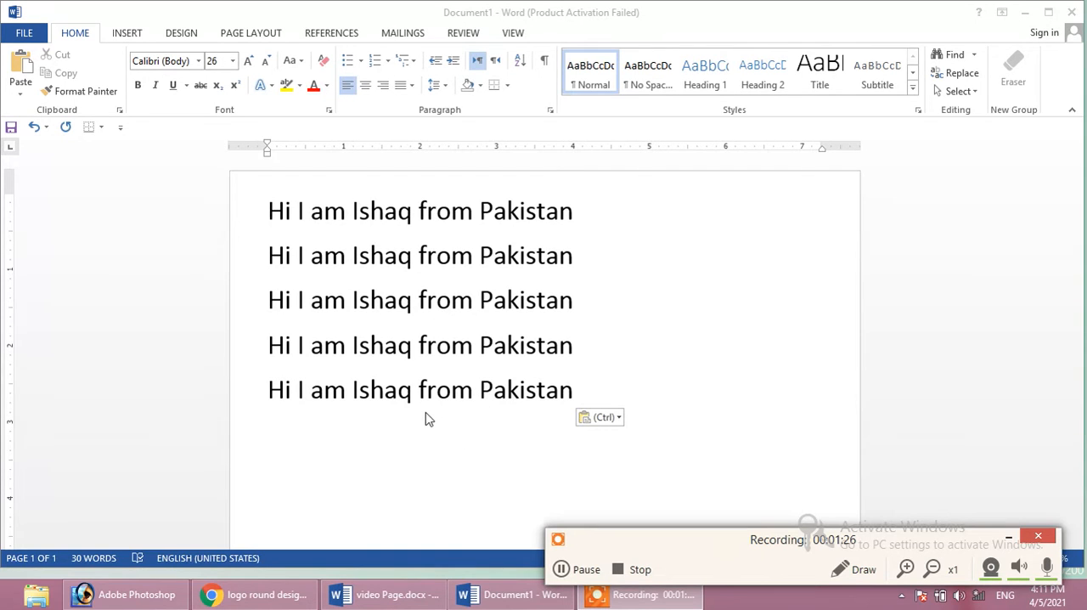
pyautogui.click(586, 392)
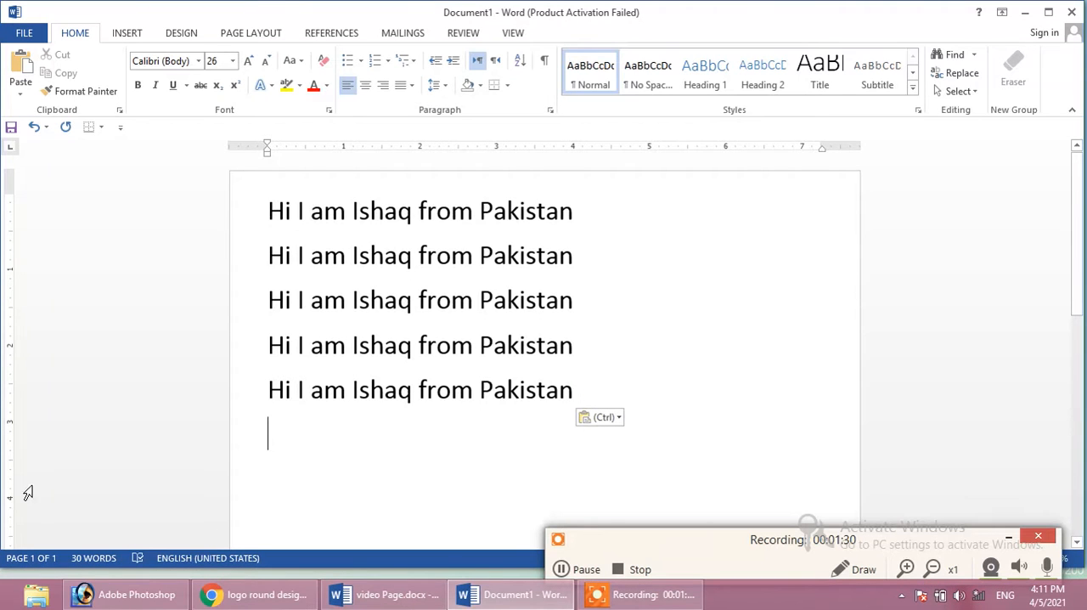
# Paste one more copy of the sentence on the empty line below the fifth line
pyautogui.rightClick(389, 434)
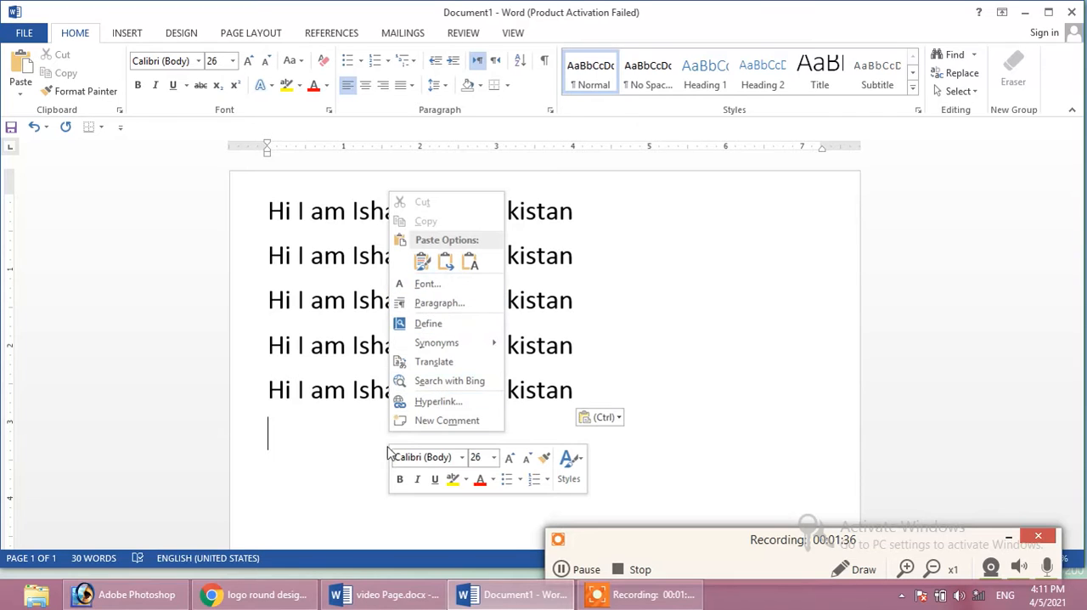
pyautogui.click(324, 420)
pyautogui.rightClick(324, 419)
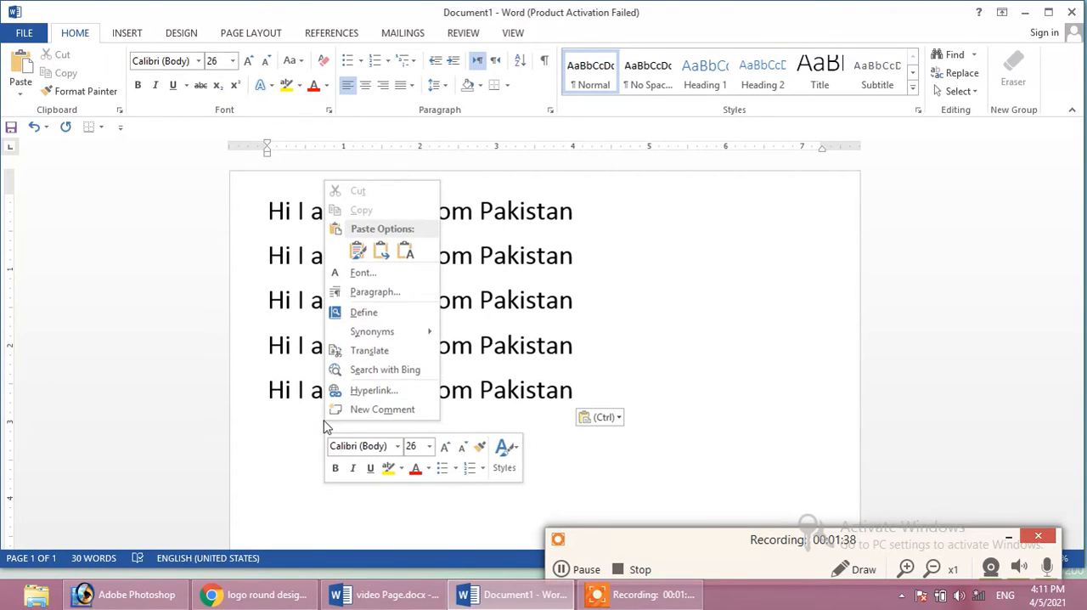
pyautogui.click(301, 423)
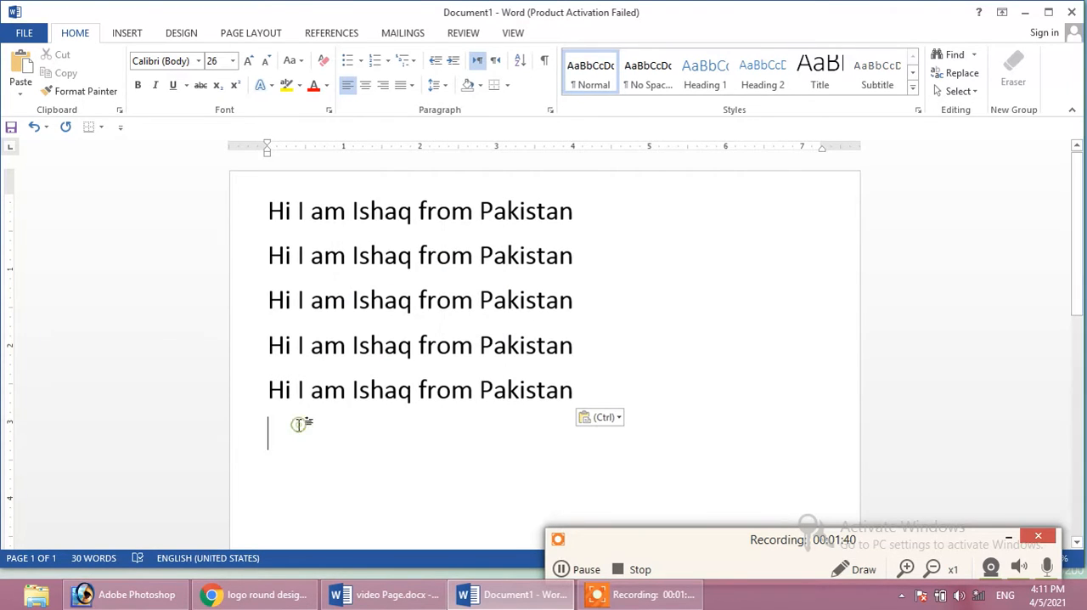
pyautogui.hotkey('ctrl', 'v')
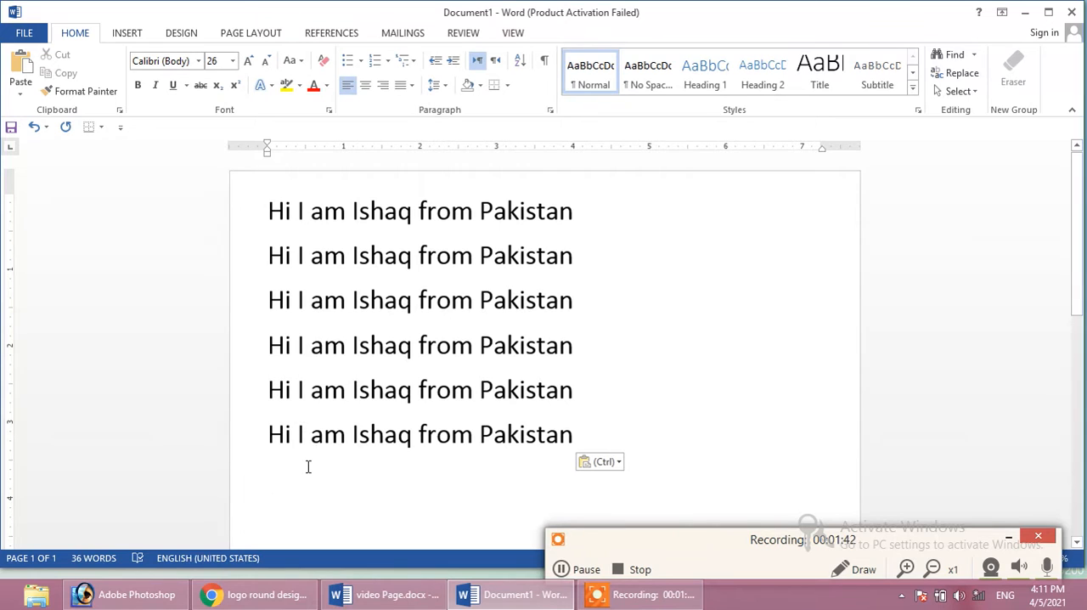
# Examine the paste options available for the empty line below the last sentence
pyautogui.rightClick(308, 467)
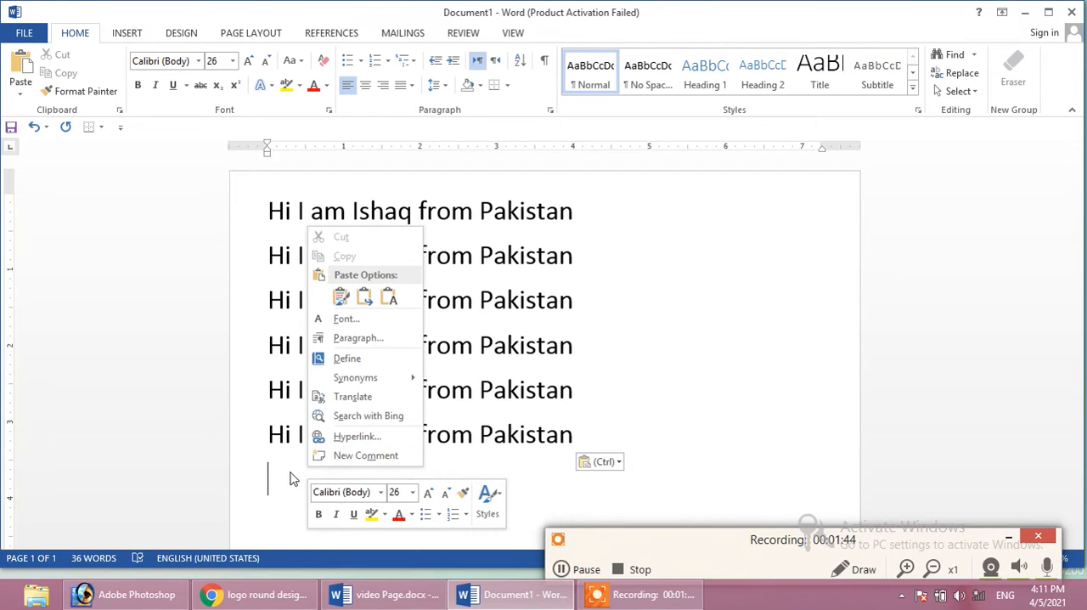
pyautogui.click(680, 401)
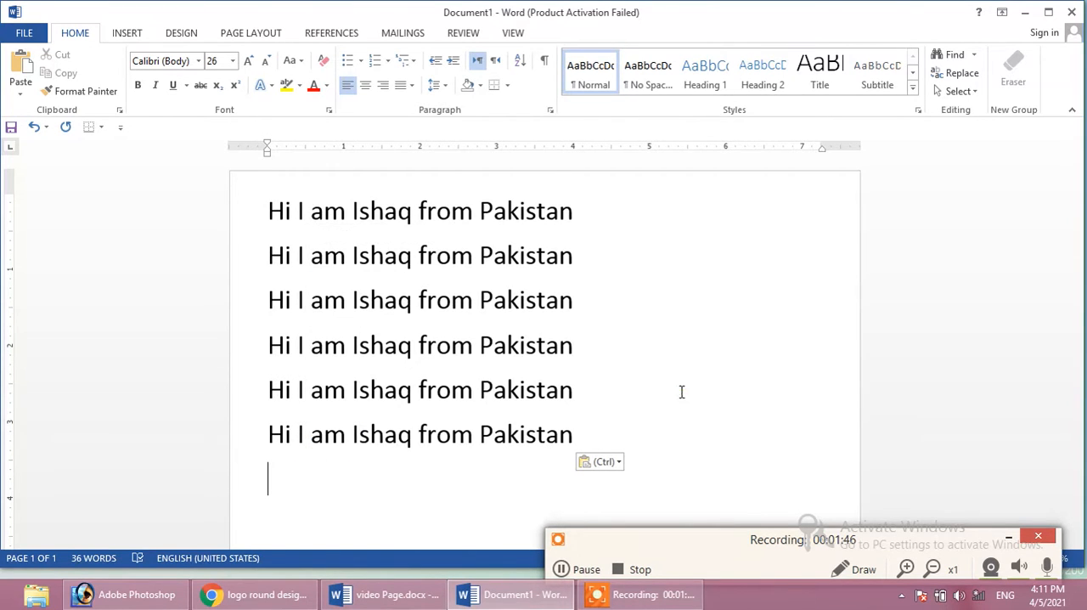
pyautogui.moveTo(578, 434); pyautogui.dragTo(270, 431)
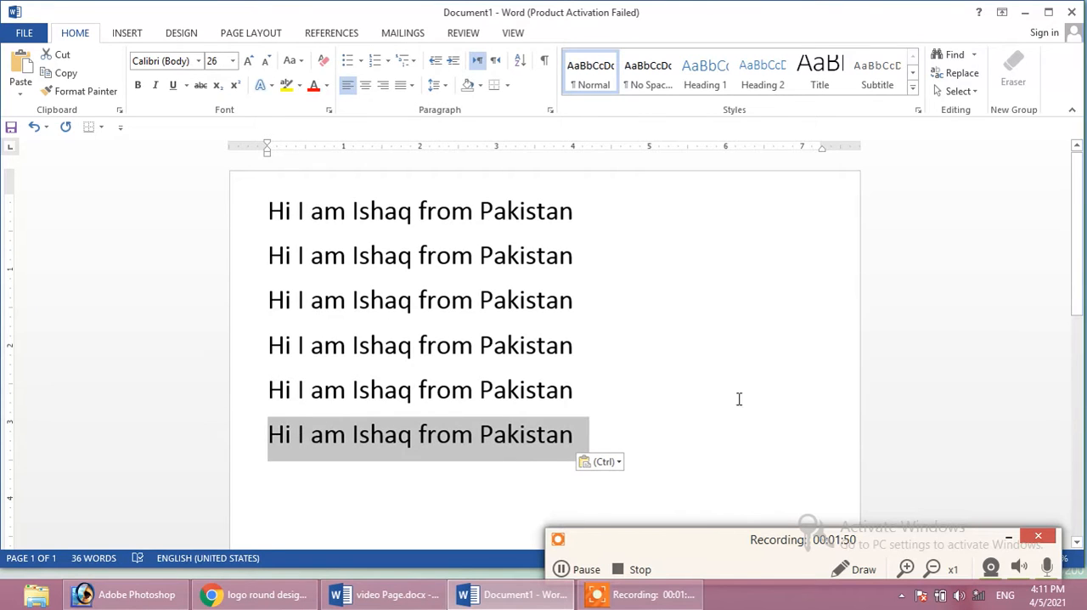
pyautogui.click(704, 372)
pyautogui.scroll(-1, 556, 363)
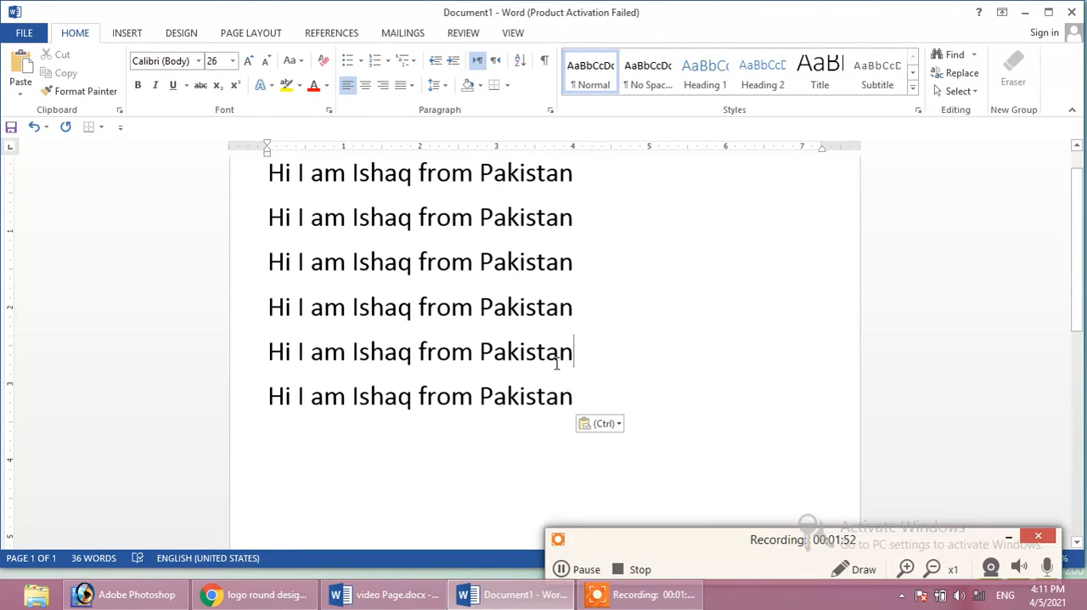
pyautogui.click(289, 425)
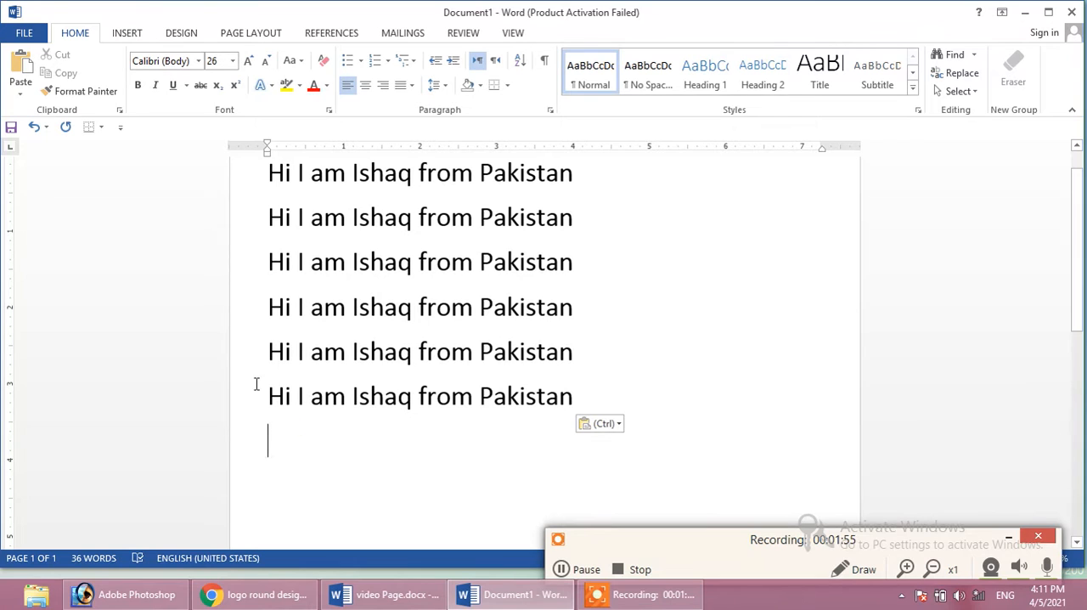
pyautogui.click(17, 82)
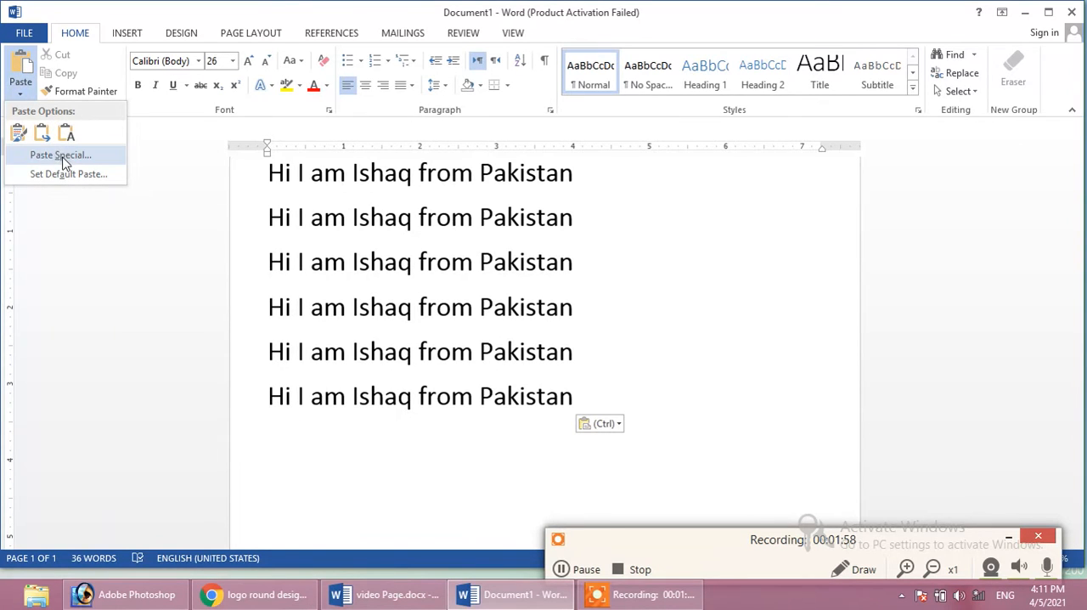
pyautogui.click(427, 429)
# Select only the last sentence line and copy it
pyautogui.moveTo(574, 405); pyautogui.dragTo(153, 368)
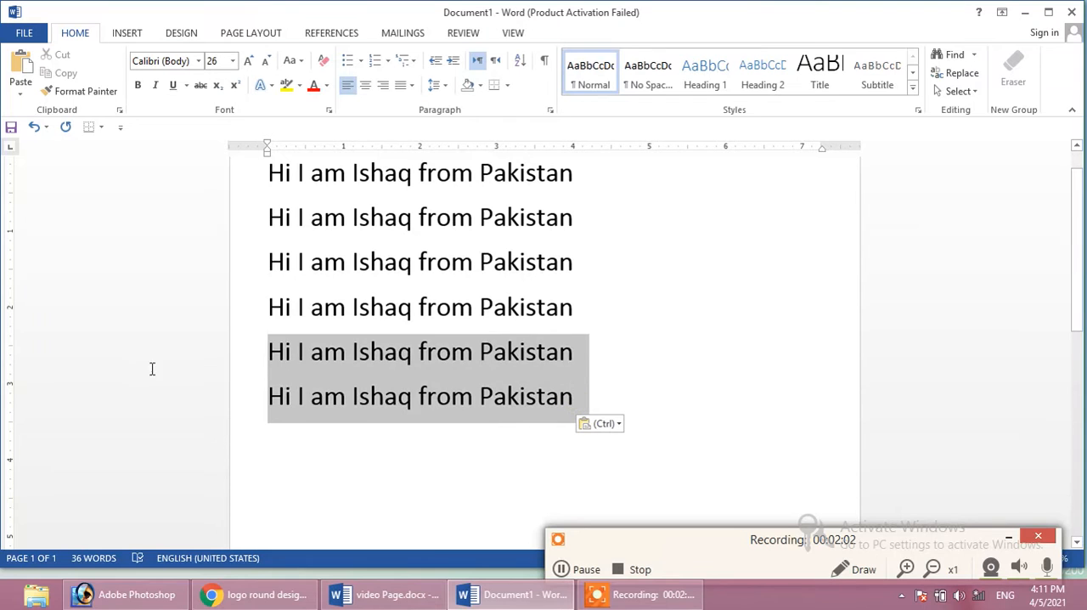
pyautogui.click(225, 386)
pyautogui.click(60, 76)
# View the Paste Special formats for the empty line below the last sentence, then close the dialog without pasting
pyautogui.click(268, 433)
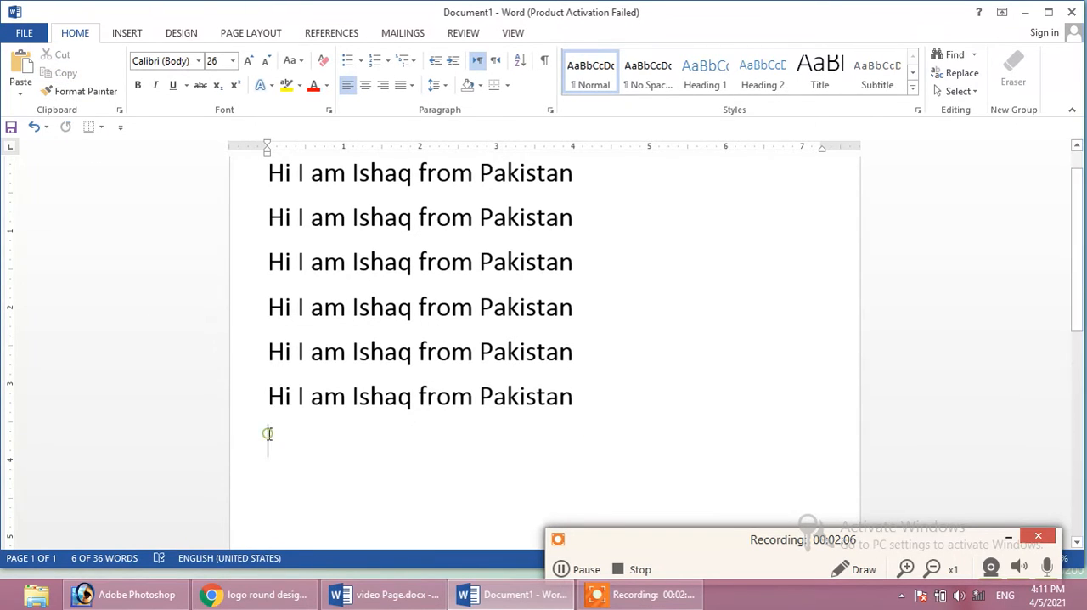
pyautogui.click(17, 85)
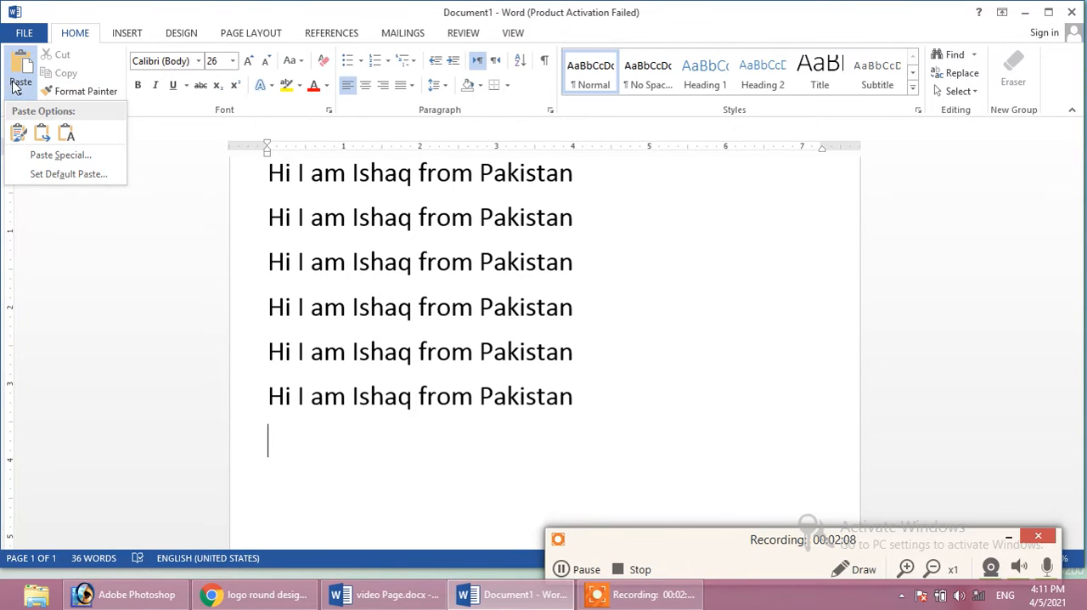
pyautogui.click(58, 155)
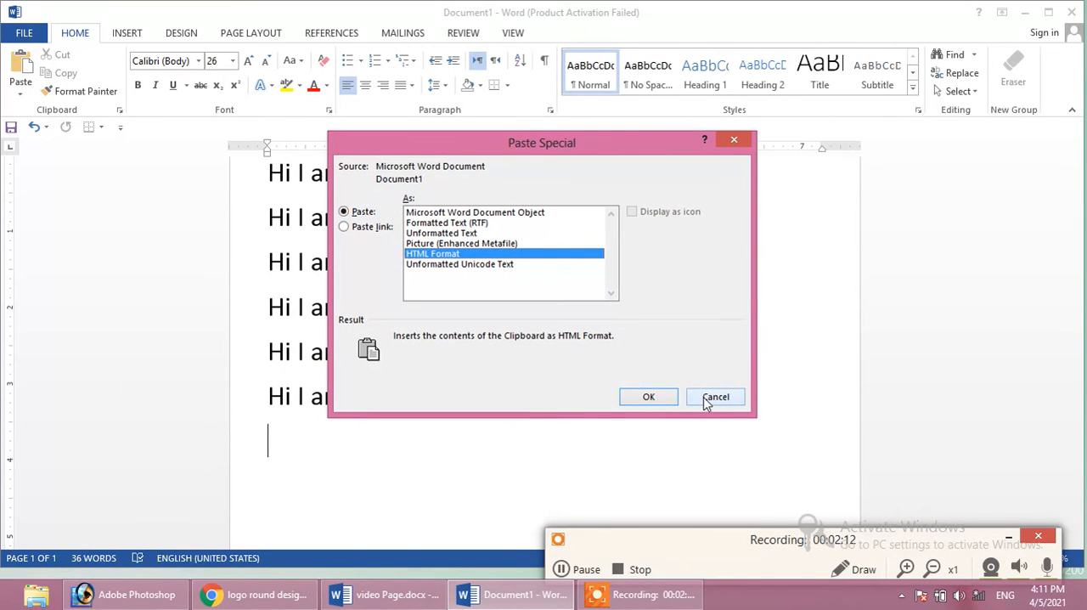
pyautogui.click(712, 399)
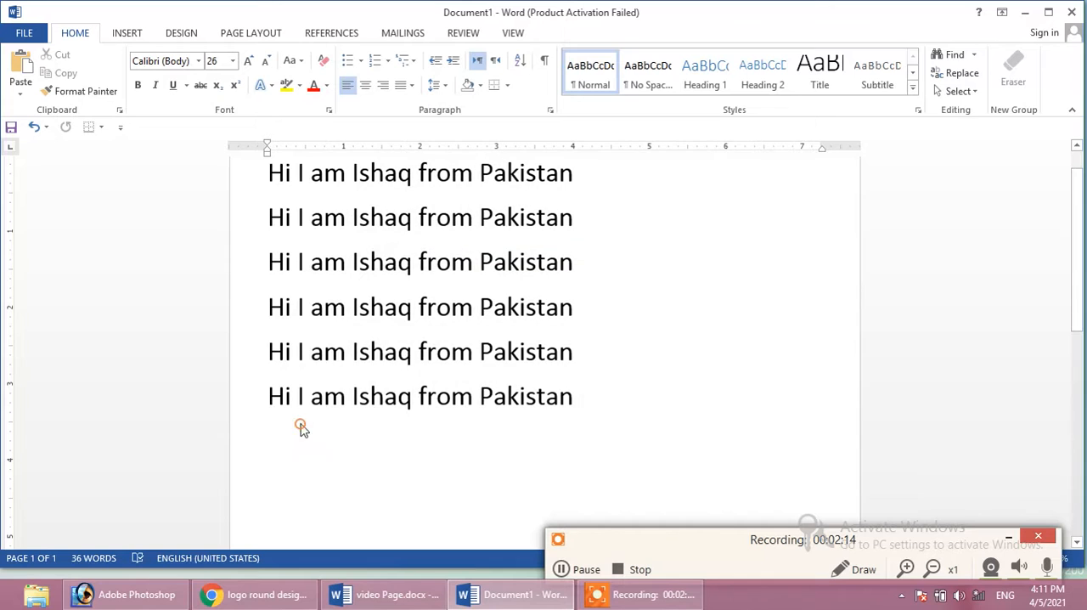
# Paste the copied sentence as a seventh line on the empty line at the end of the text
pyautogui.rightClick(299, 424)
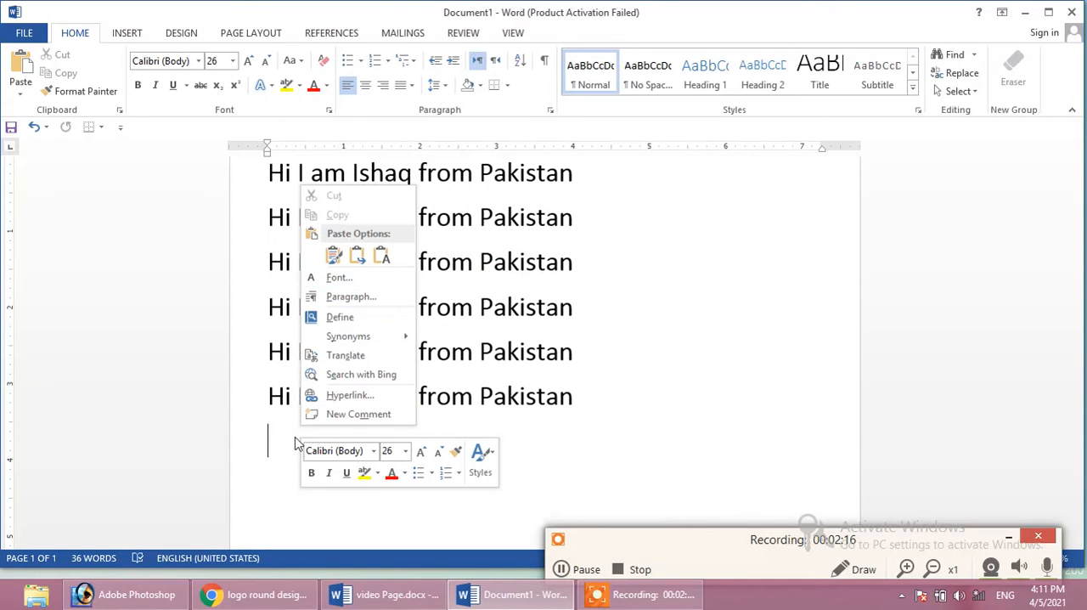
pyautogui.click(274, 453)
pyautogui.hotkey('ctrl', 'v')
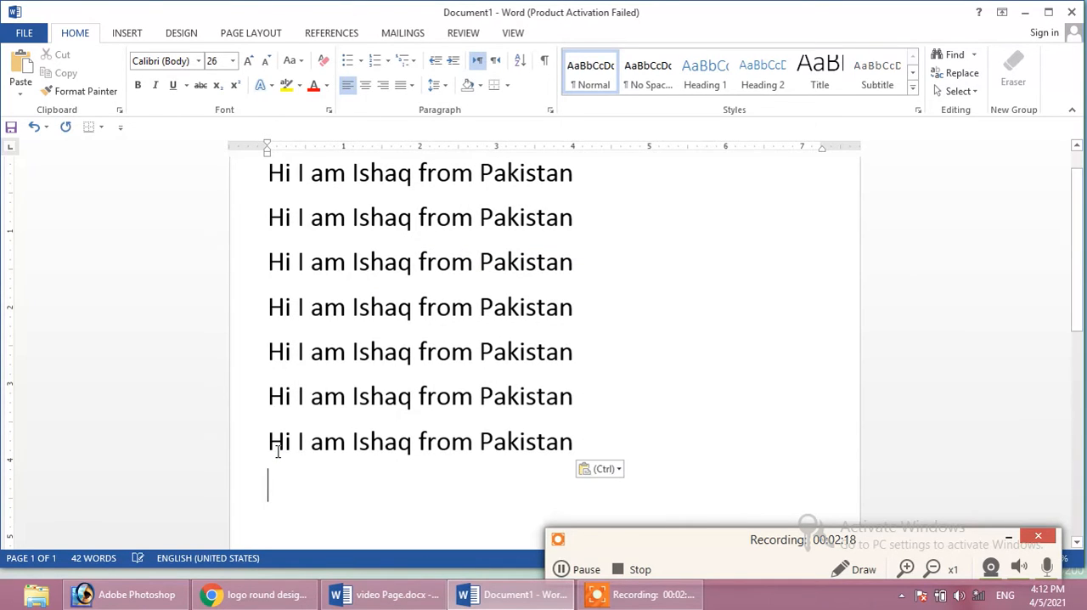
pyautogui.moveTo(593, 436); pyautogui.dragTo(329, 420)
pyautogui.click(690, 413)
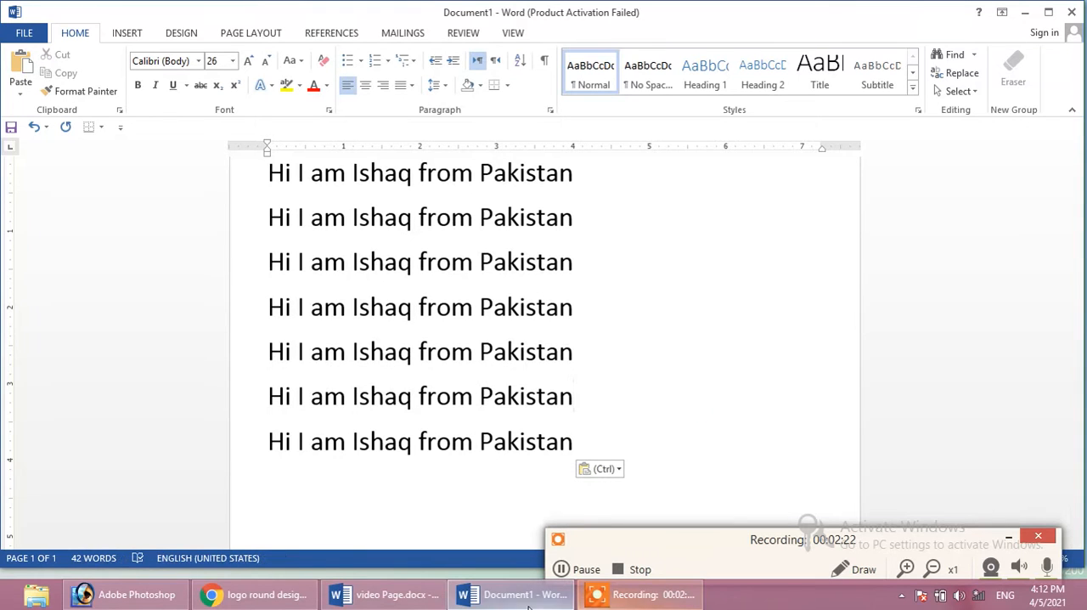
# Switch to video Page.docx and highlight the Copy (Ctrl + C) and Paste (Ctrl + V) list entries in turn
pyautogui.click(416, 593)
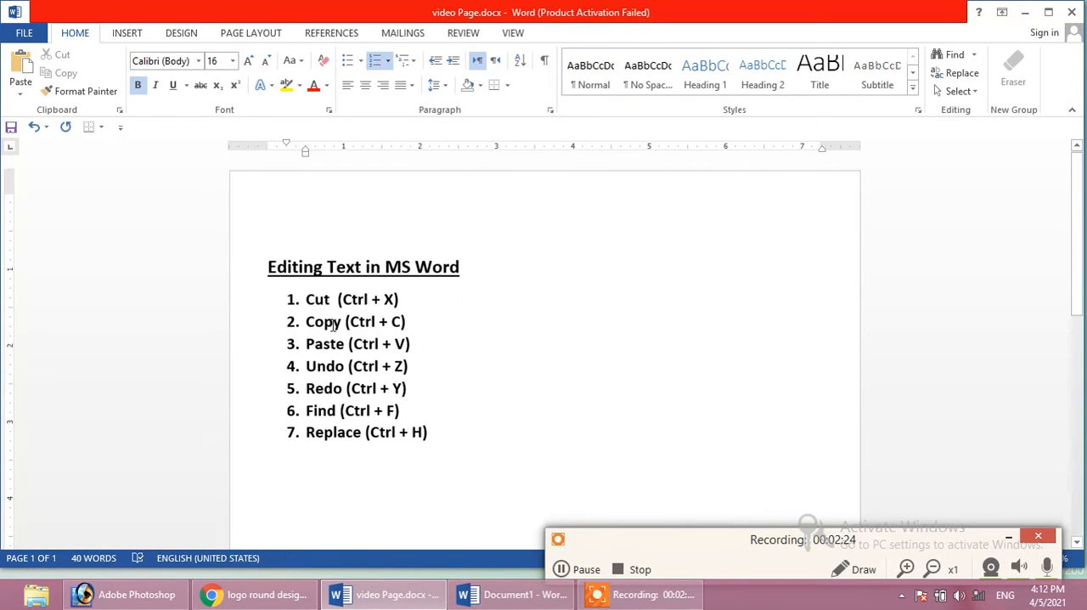
pyautogui.moveTo(411, 320); pyautogui.dragTo(292, 320)
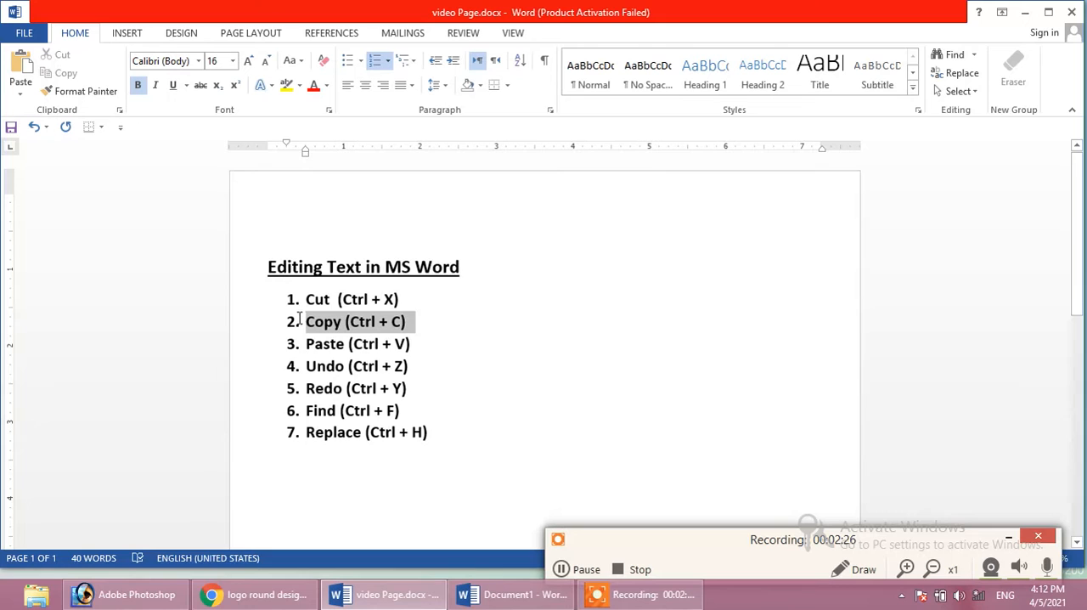
pyautogui.moveTo(414, 346); pyautogui.dragTo(299, 345)
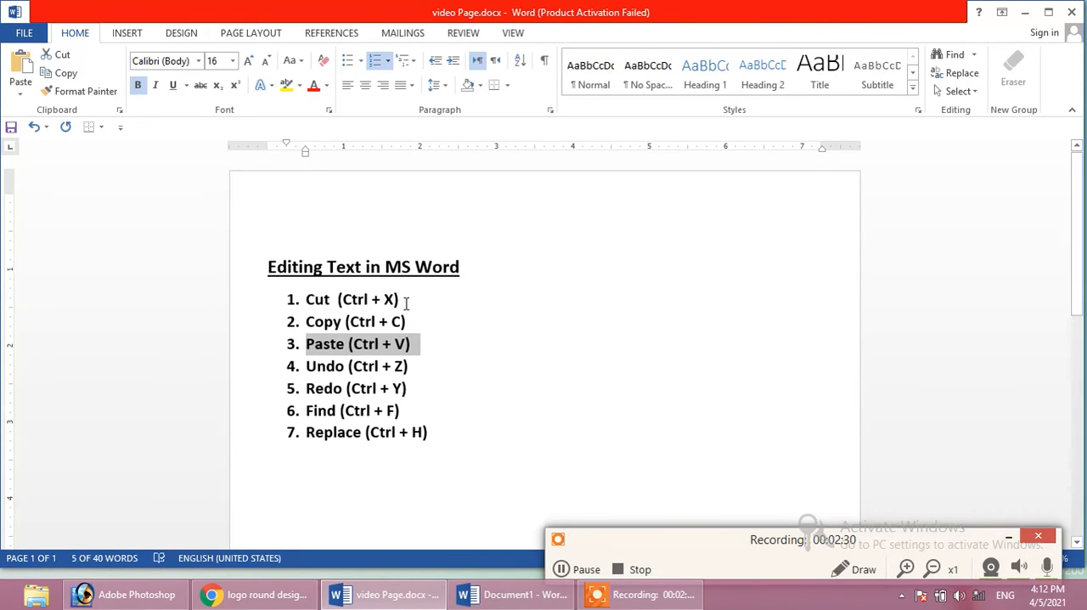
# Return to Document1 and place the cursor at the end of the second-to-last sentence line
pyautogui.click(473, 591)
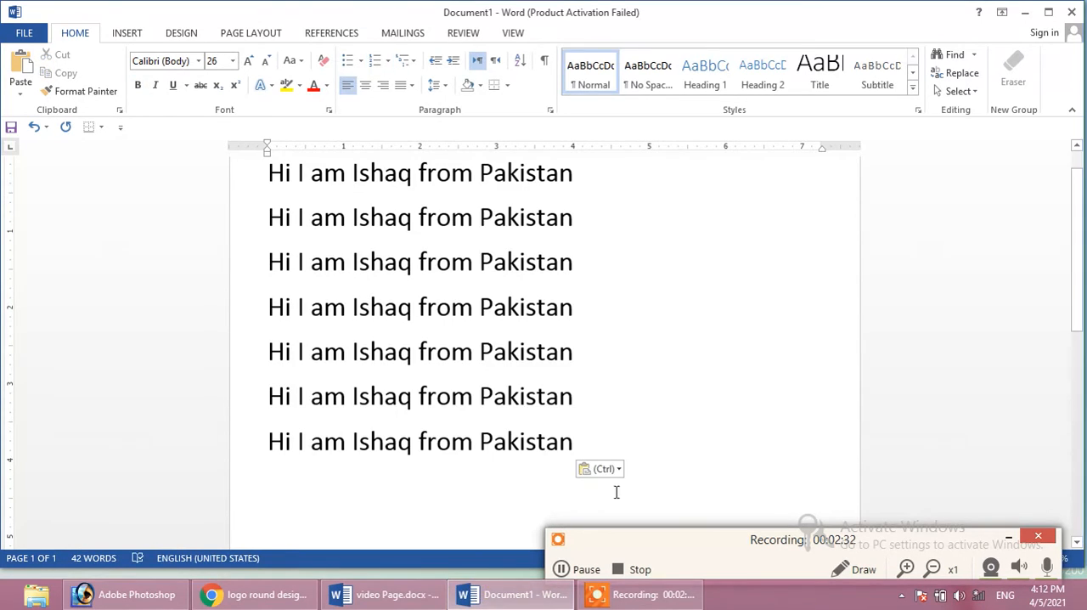
pyautogui.moveTo(575, 439); pyautogui.dragTo(227, 430)
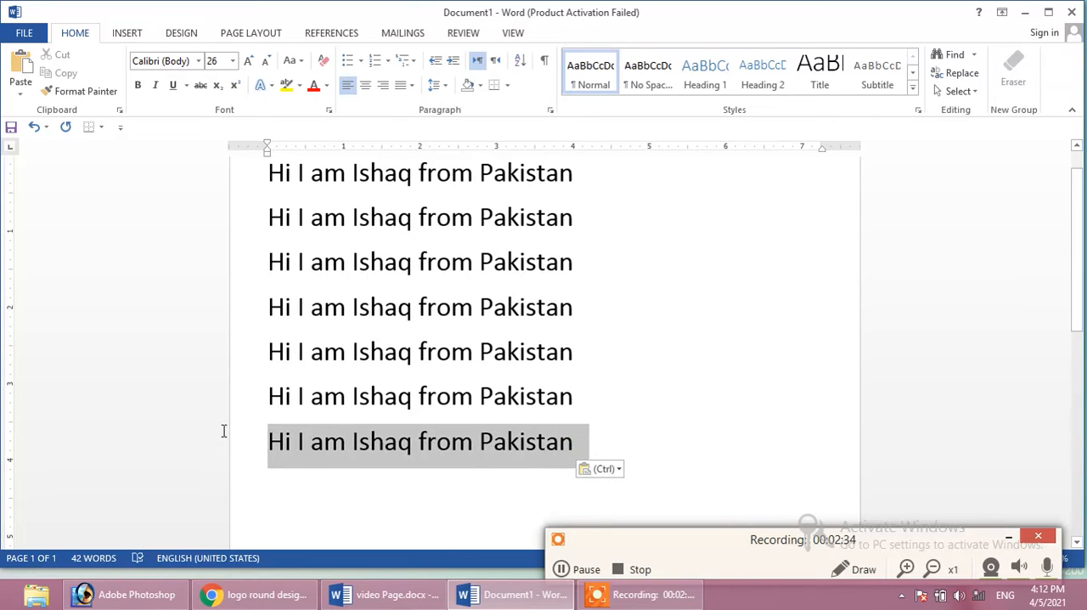
pyautogui.click(674, 405)
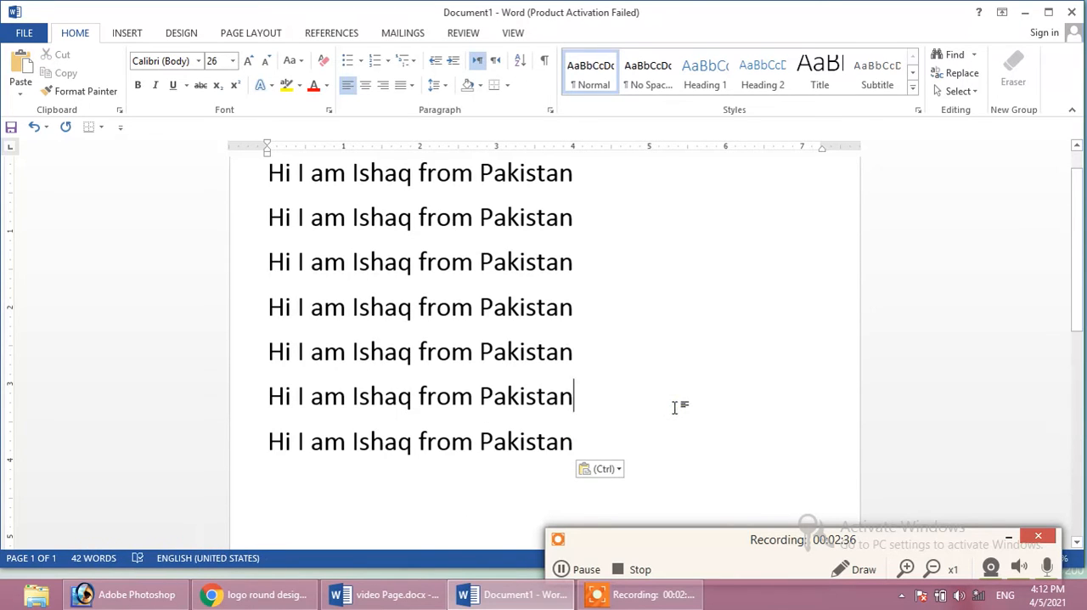
# Undo the last sentence paste, and highlight the Undo (Ctrl + Z) list entry in video Page.docx before returning to Document1
pyautogui.hotkey('ctrl', 'z')
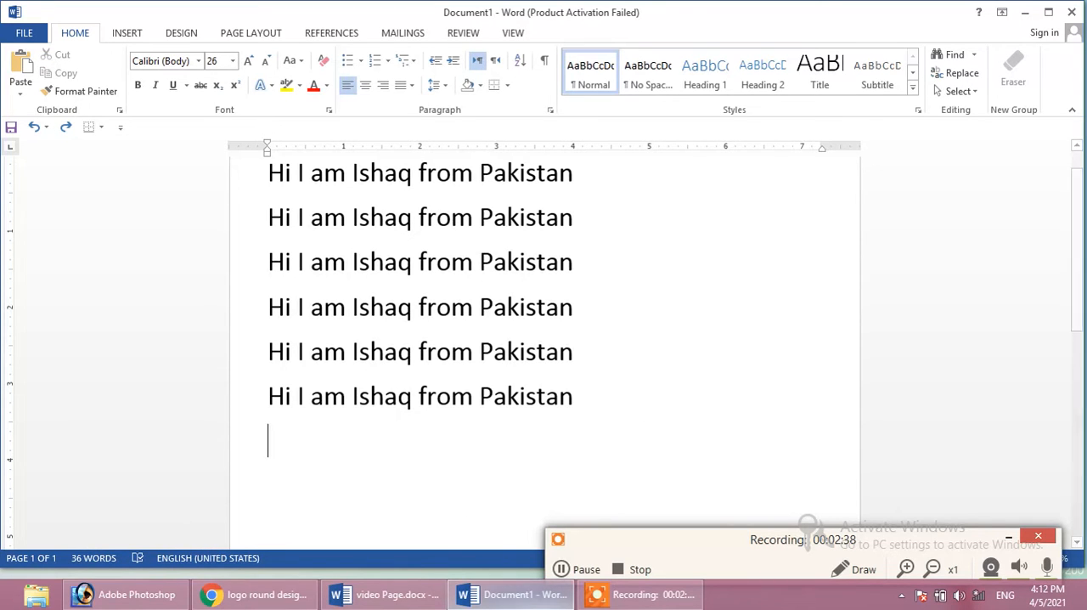
pyautogui.click(387, 593)
pyautogui.moveTo(309, 365); pyautogui.dragTo(444, 368)
pyautogui.click(439, 363)
pyautogui.click(461, 596)
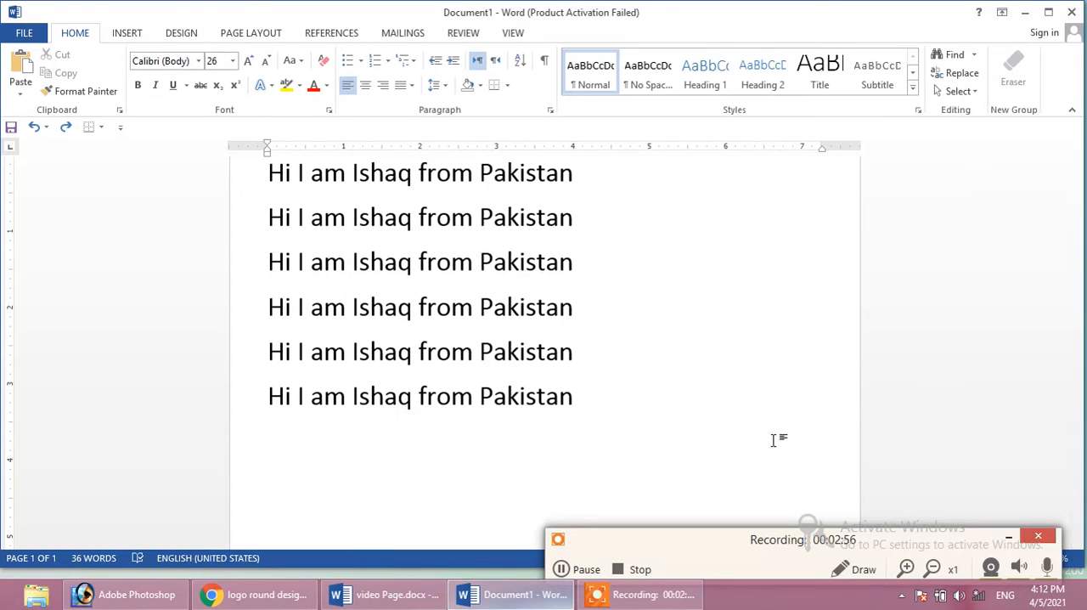
# Delete the fourth sentence line and paste the copied sentence below the remaining lines, leaving one empty line above it
pyautogui.moveTo(577, 309); pyautogui.dragTo(280, 311)
pyautogui.hotkey('ctrl', 'c')
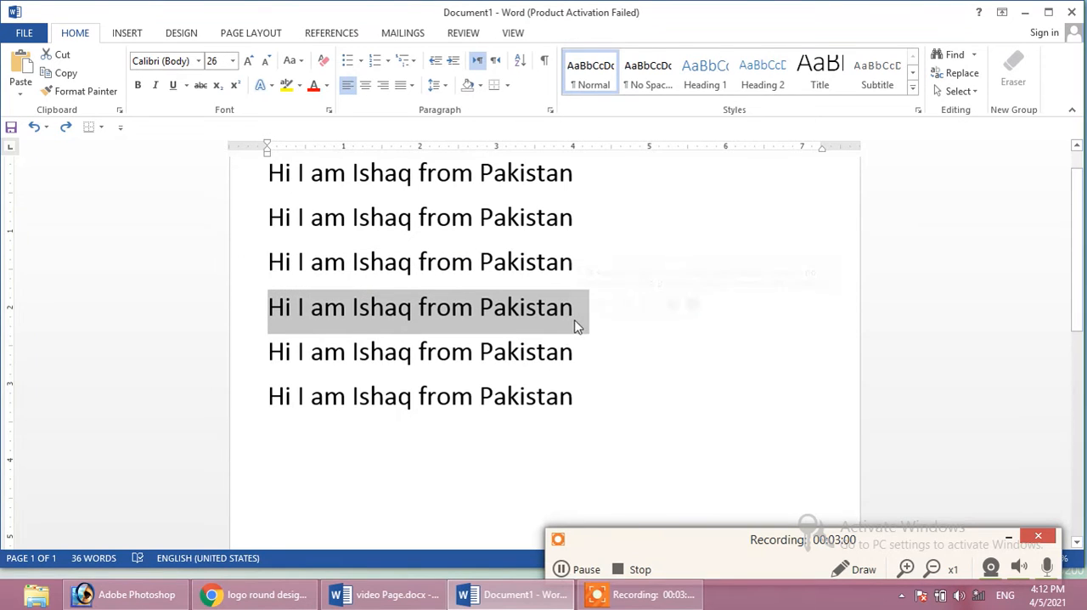
pyautogui.press('Delete')
pyautogui.click(592, 376)
pyautogui.press('Return')
pyautogui.press('Return')
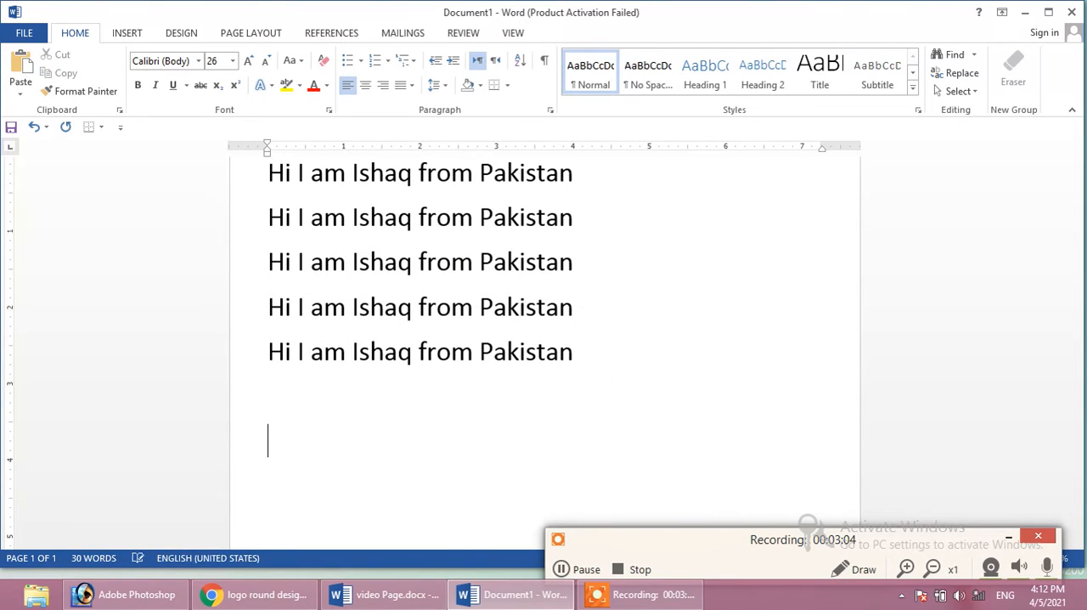
pyautogui.hotkey('ctrl', 'v')
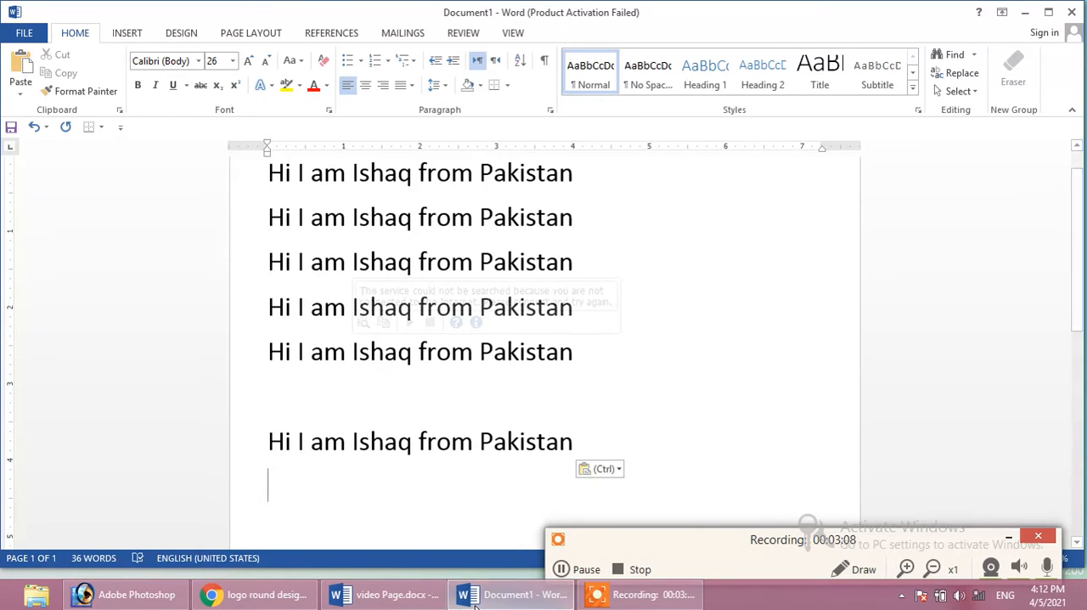
# Switch to video Page.docx and highlight the Redo (Ctrl + Y) list entry
pyautogui.moveTo(476, 599)
pyautogui.click(357, 518)
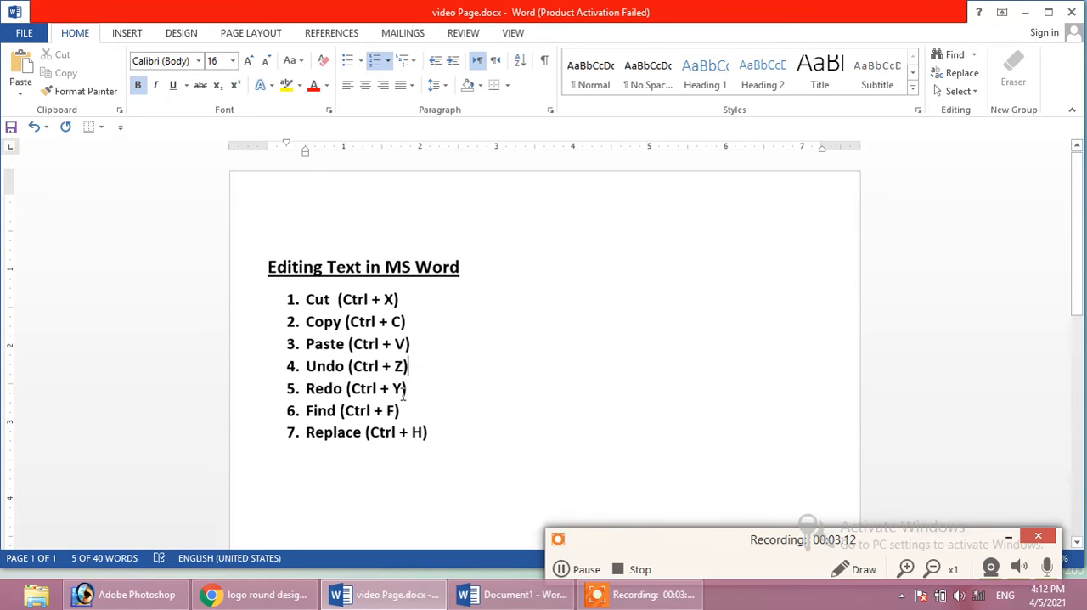
pyautogui.moveTo(406, 388); pyautogui.dragTo(286, 382)
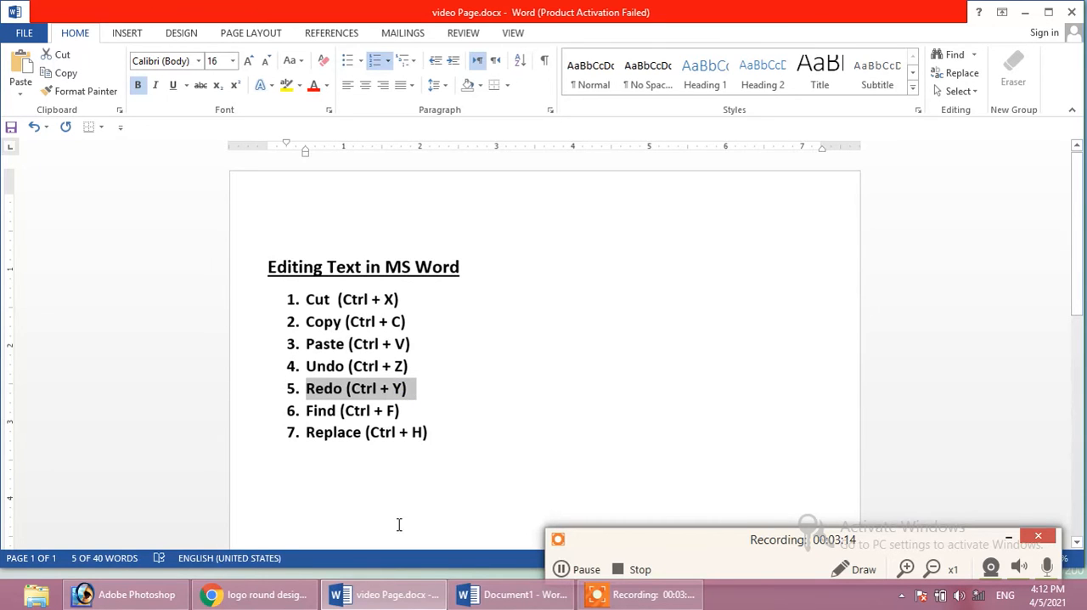
# Return to Document1, repeat the last sentence paste once and undo that repetition
pyautogui.click(393, 596)
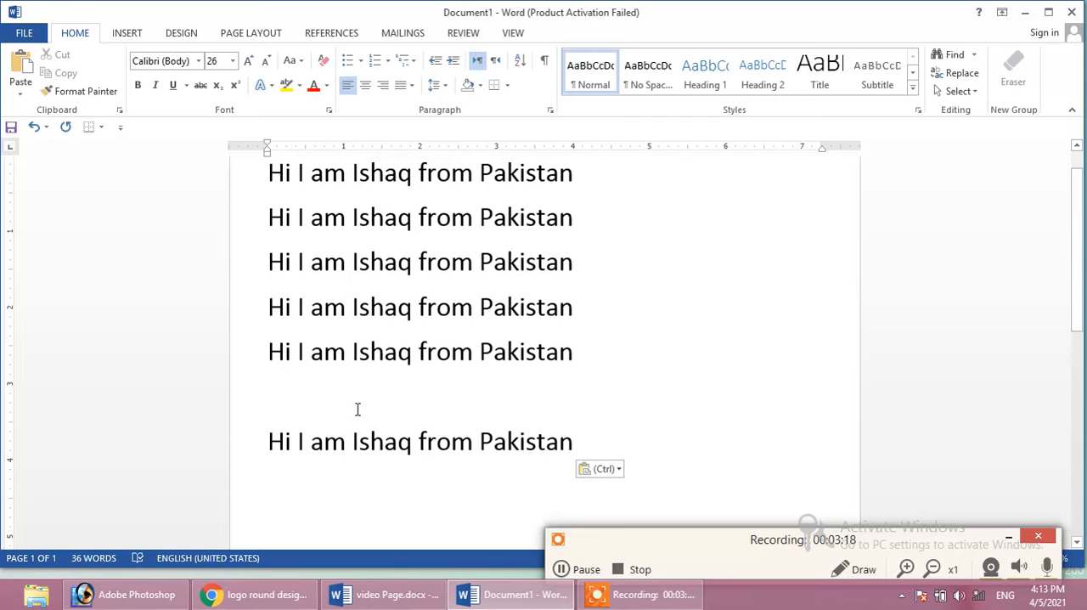
pyautogui.hotkey('ctrl', 'y')
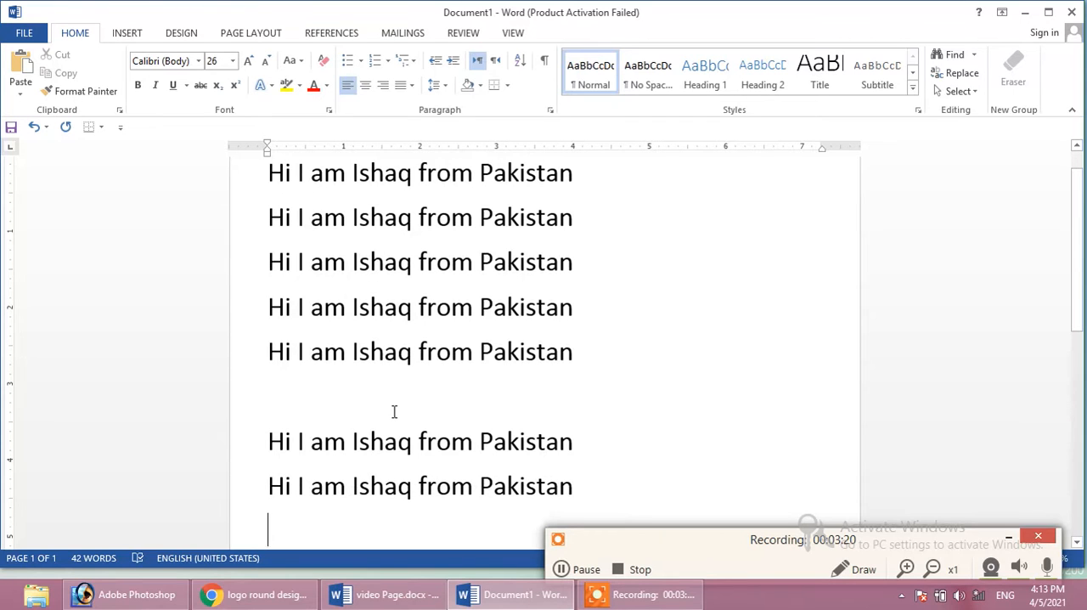
pyautogui.hotkey('ctrl', 'z')
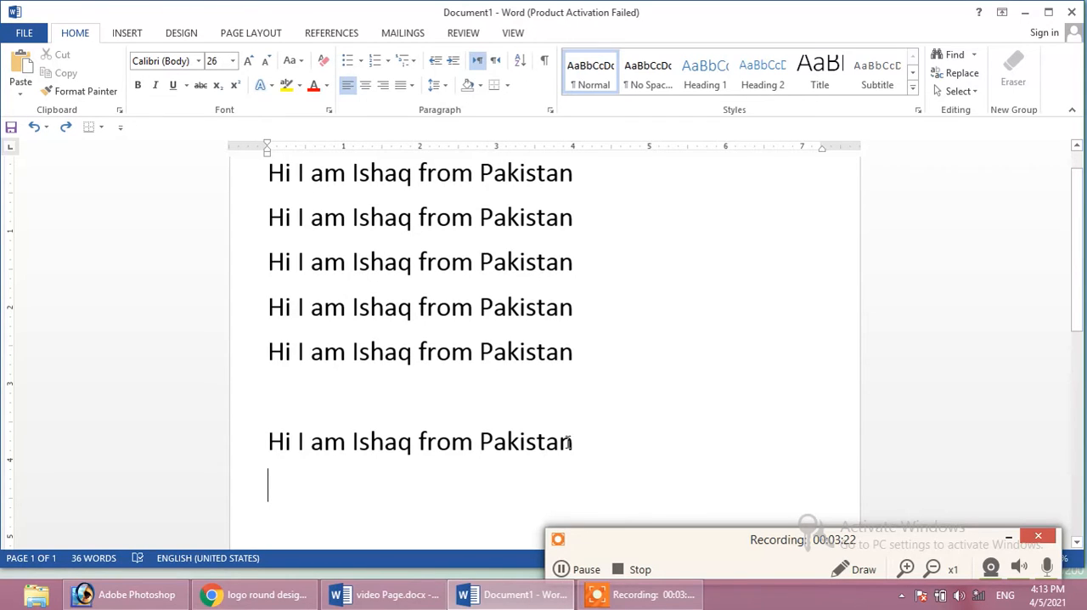
# Select the last sentence line and view the Clipboard contents, closing them without pasting
pyautogui.moveTo(577, 447); pyautogui.dragTo(269, 453)
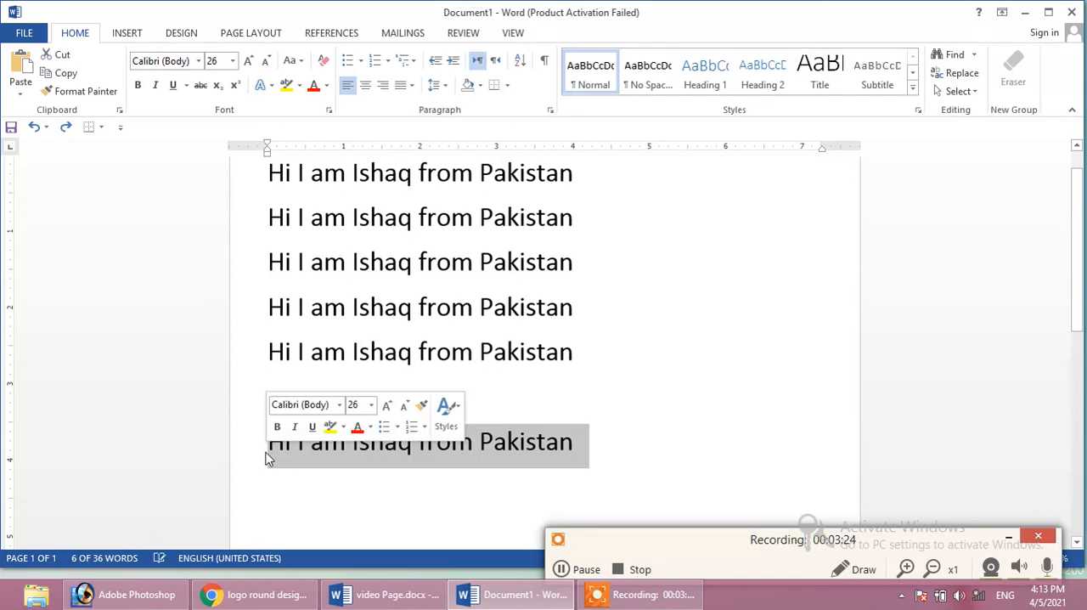
pyautogui.click(26, 34)
pyautogui.click(30, 29)
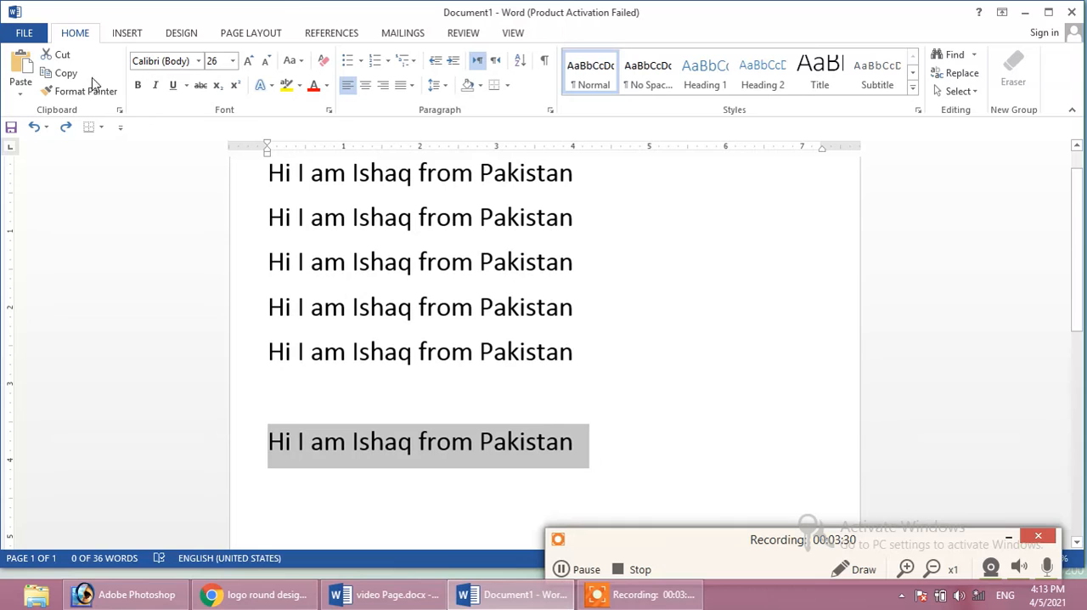
pyautogui.click(119, 111)
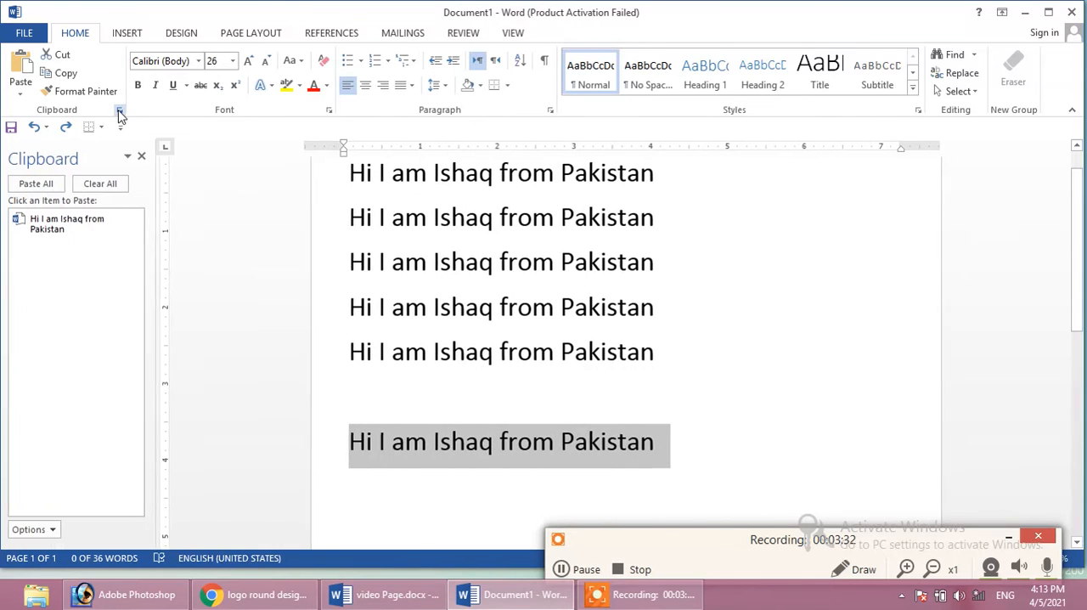
pyautogui.click(145, 158)
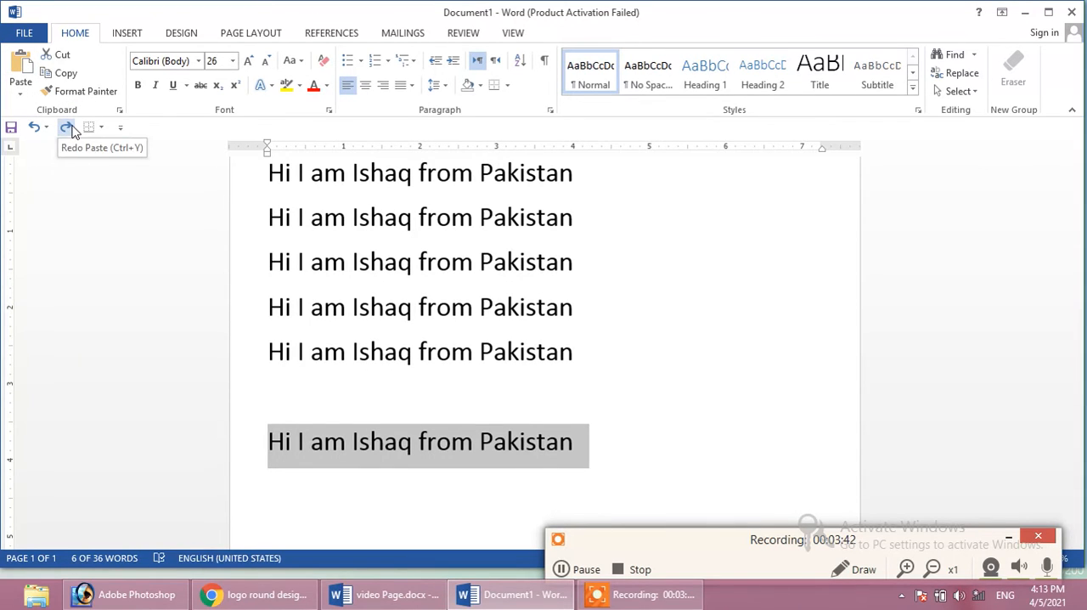
# Redo the undone paste and keep repeating it until six more sentence lines are added at the end
pyautogui.click(66, 127)
pyautogui.click(65, 127)
pyautogui.click(66, 127)
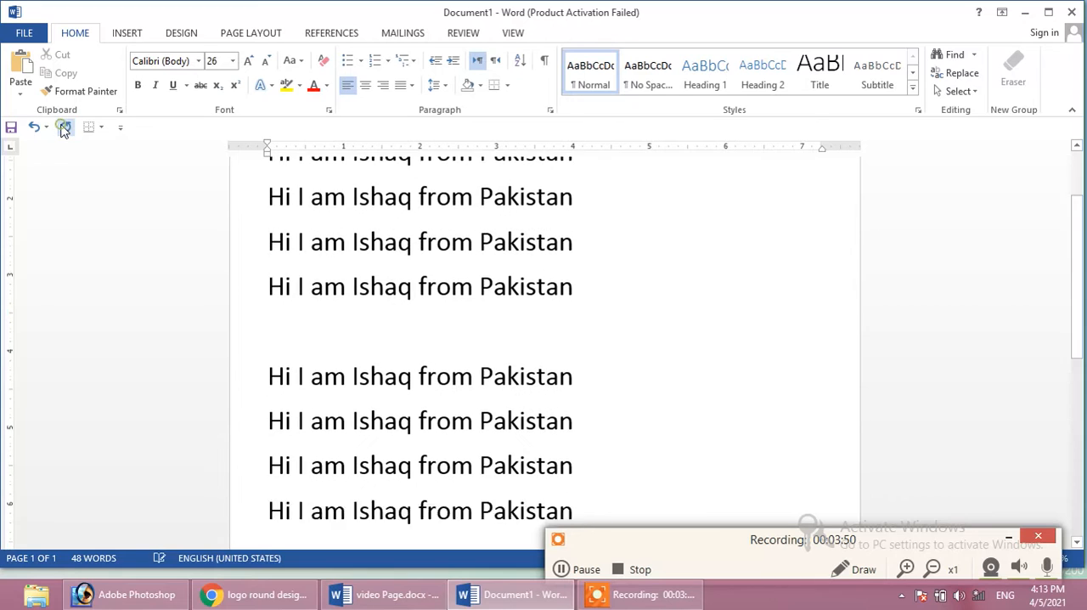
pyautogui.click(66, 126)
pyautogui.click(66, 126)
pyautogui.click(66, 127)
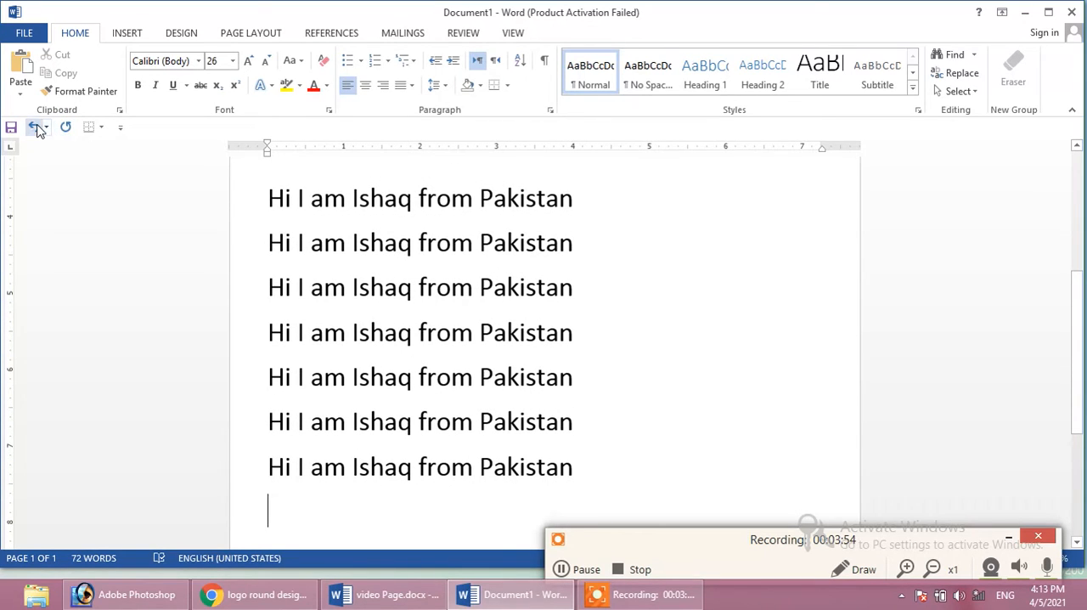
# Undo all edits back through the deletion of the fourth sentence line, and place the cursor on the empty last line
pyautogui.click(34, 127)
pyautogui.click(34, 126)
pyautogui.click(34, 126)
pyautogui.click(34, 126)
pyautogui.click(34, 127)
pyautogui.click(34, 127)
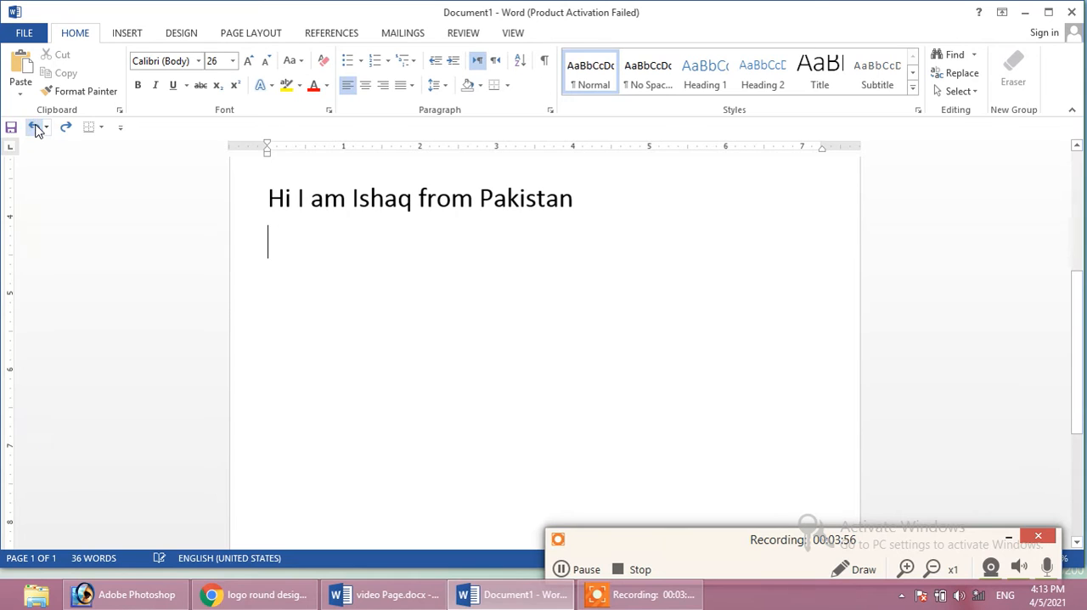
pyautogui.click(33, 126)
pyautogui.click(34, 127)
pyautogui.click(34, 127)
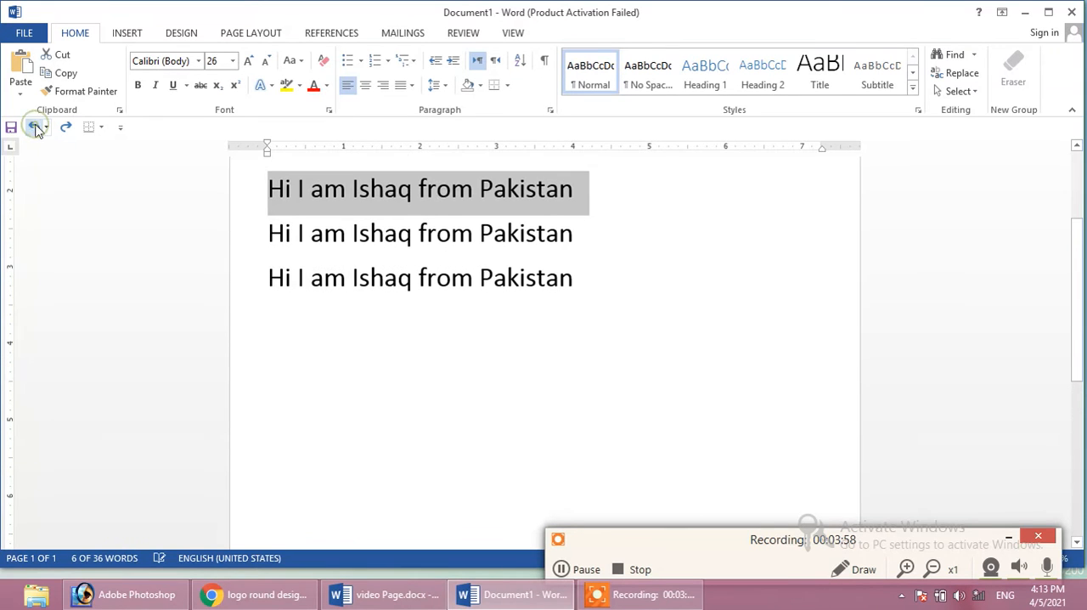
pyautogui.click(479, 333)
pyautogui.scroll(3, 479, 333)
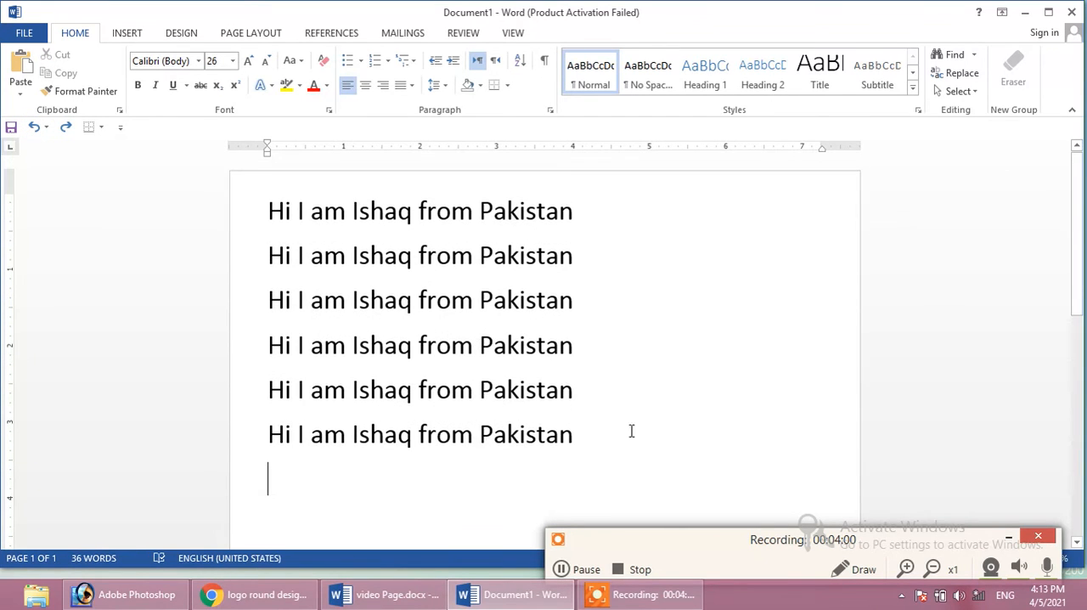
# Switch to video Page.docx, highlight the Find (Ctrl + F) list entry and return to Document1
pyautogui.click(390, 594)
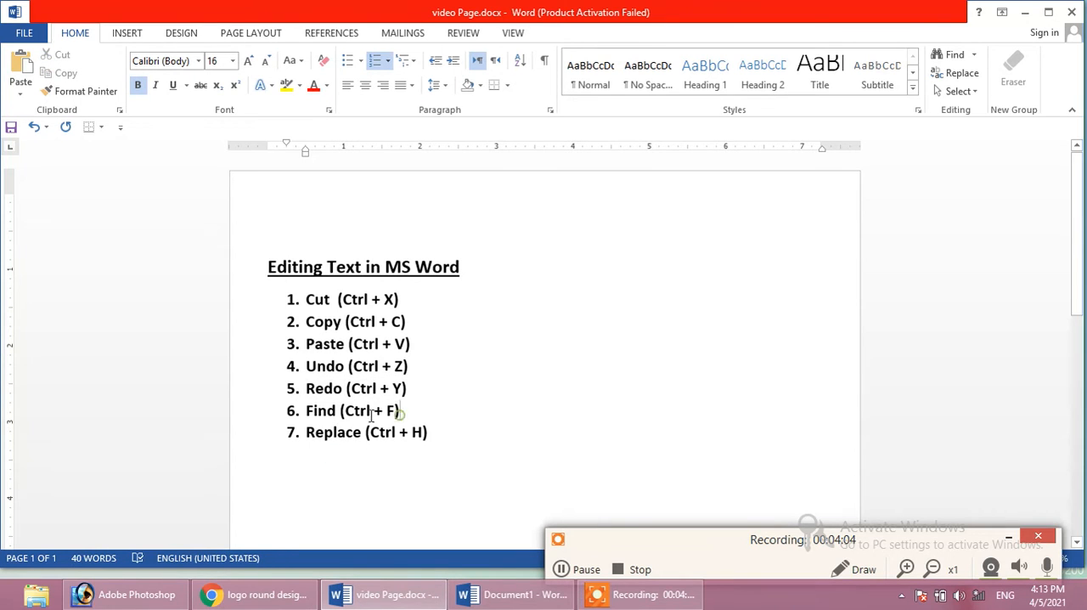
pyautogui.moveTo(404, 418); pyautogui.dragTo(308, 412)
pyautogui.click(501, 595)
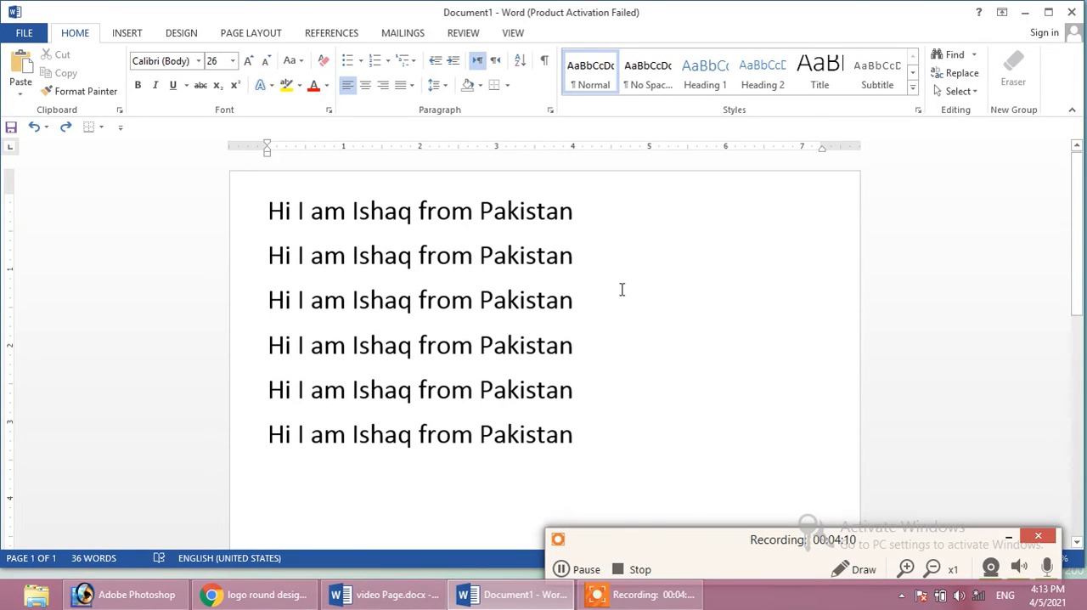
# Search Document1 for the person's name used in the sentences, go through some of the matches and close the search
pyautogui.scroll(-3, 535, 370)
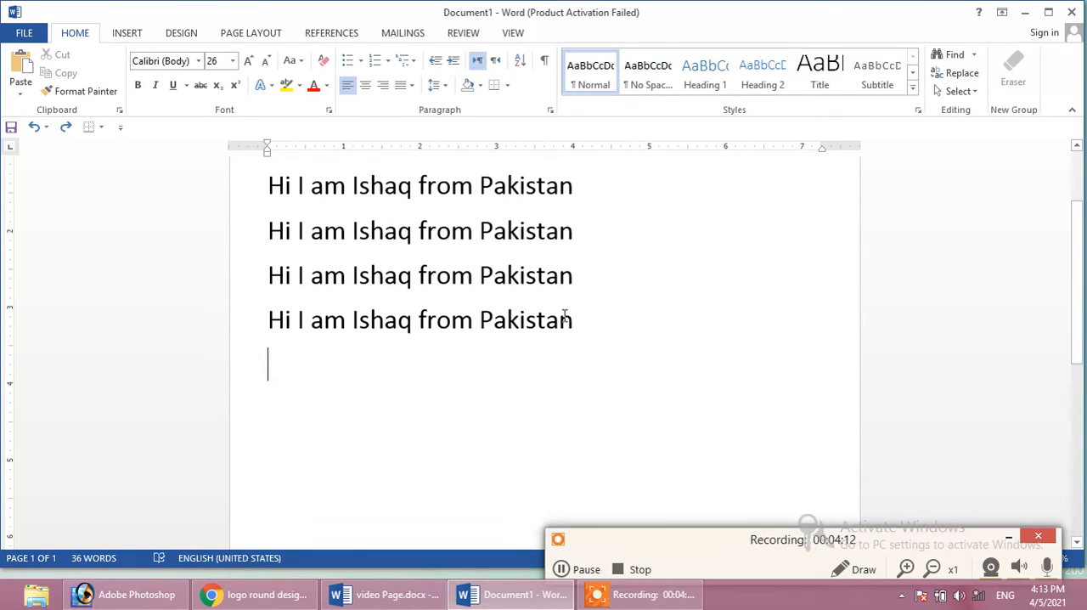
pyautogui.scroll(3, 564, 316)
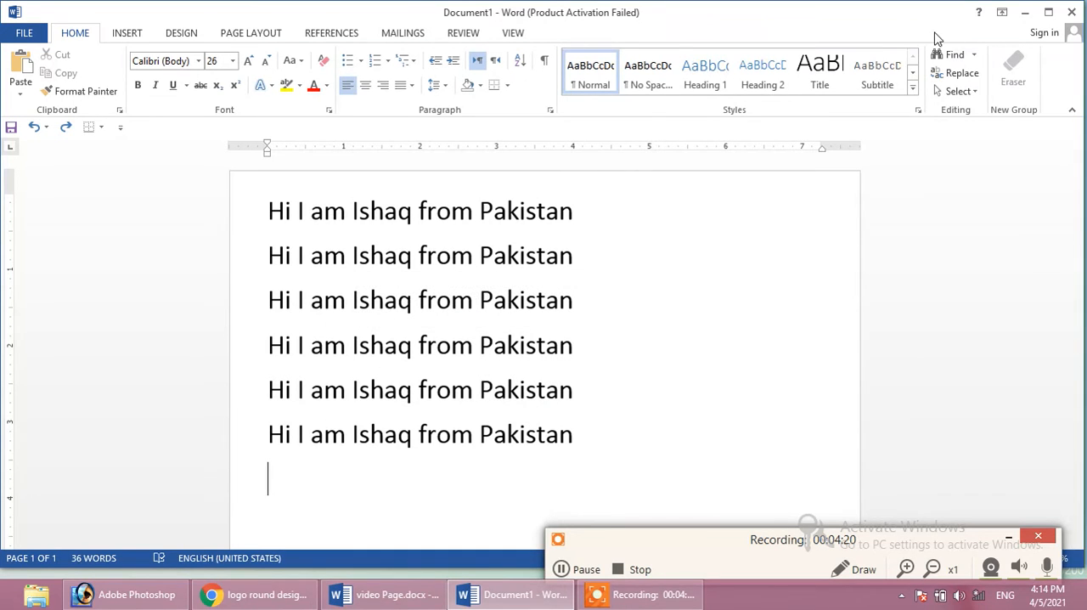
pyautogui.click(951, 55)
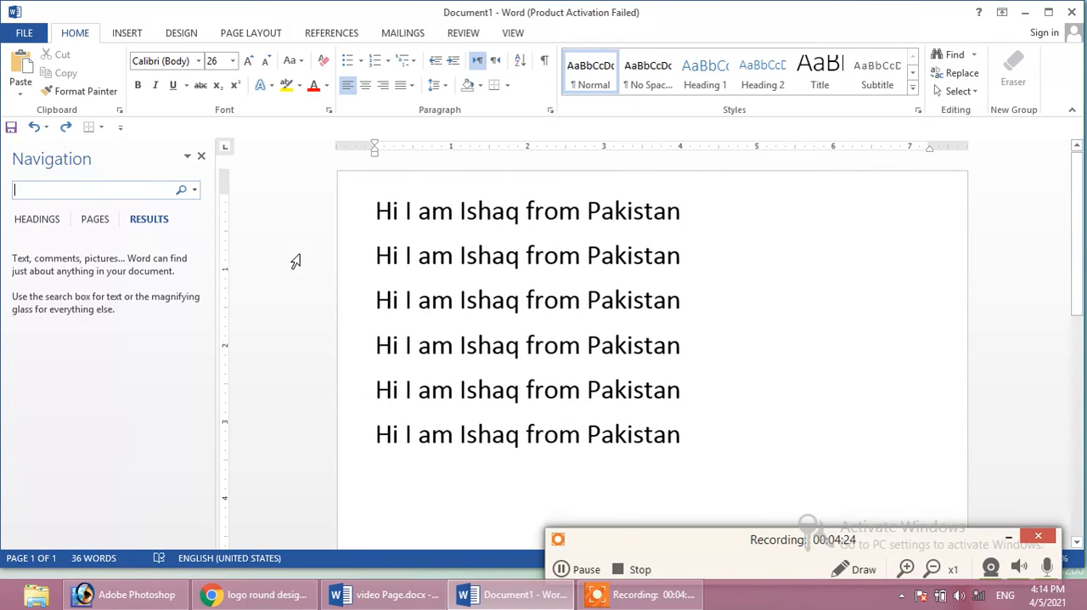
pyautogui.write('l')
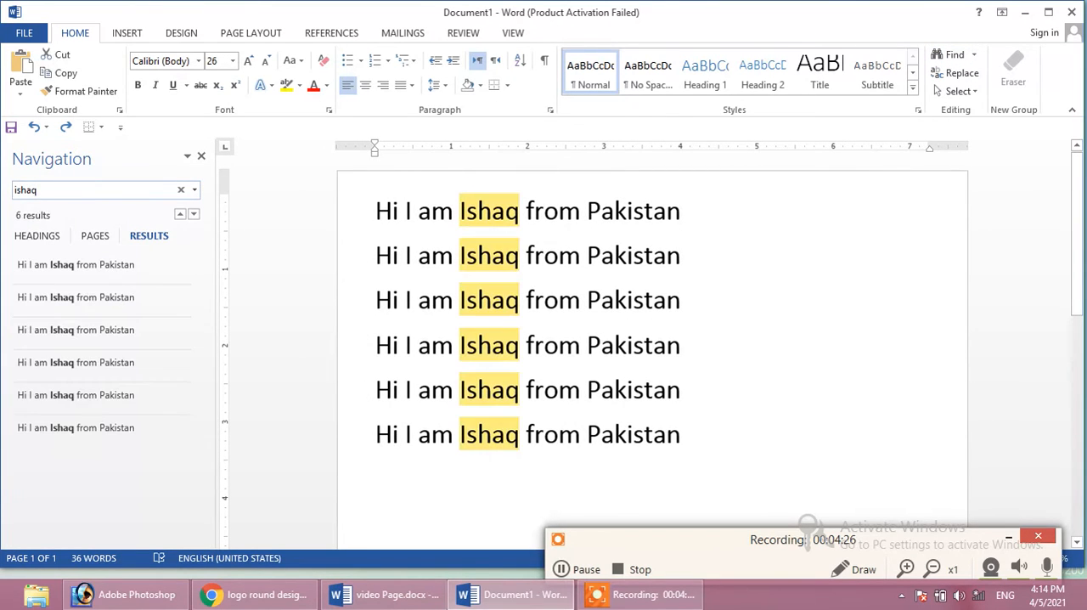
pyautogui.click(132, 278)
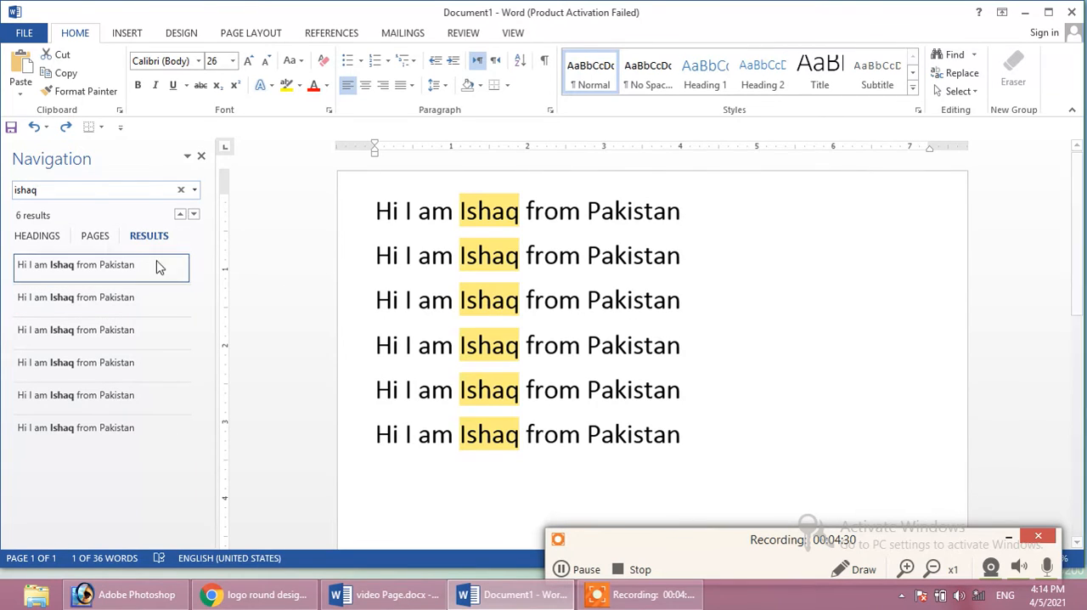
pyautogui.click(129, 331)
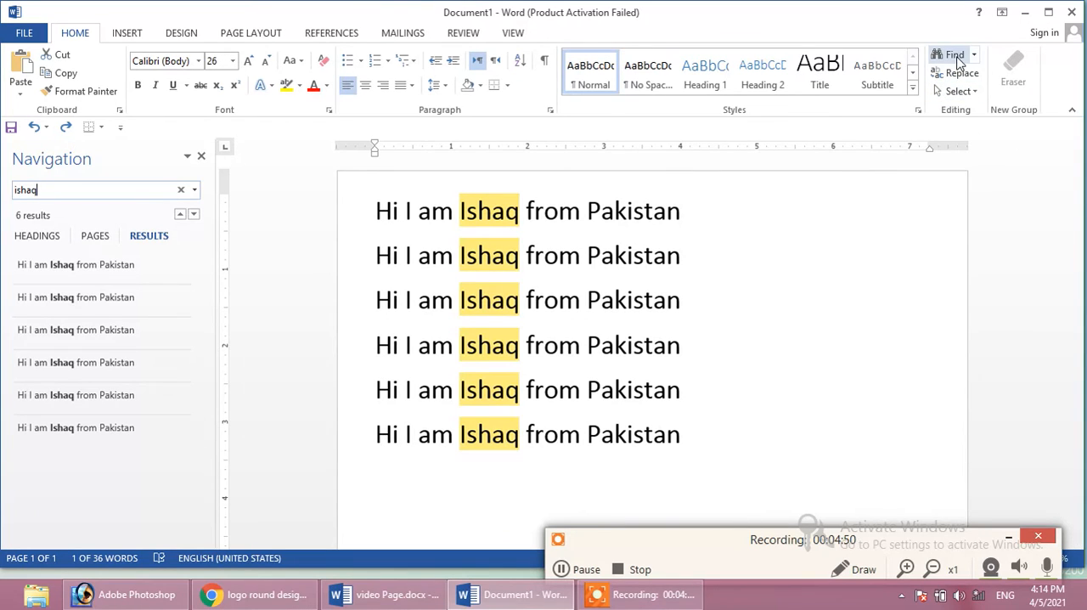
pyautogui.click(771, 300)
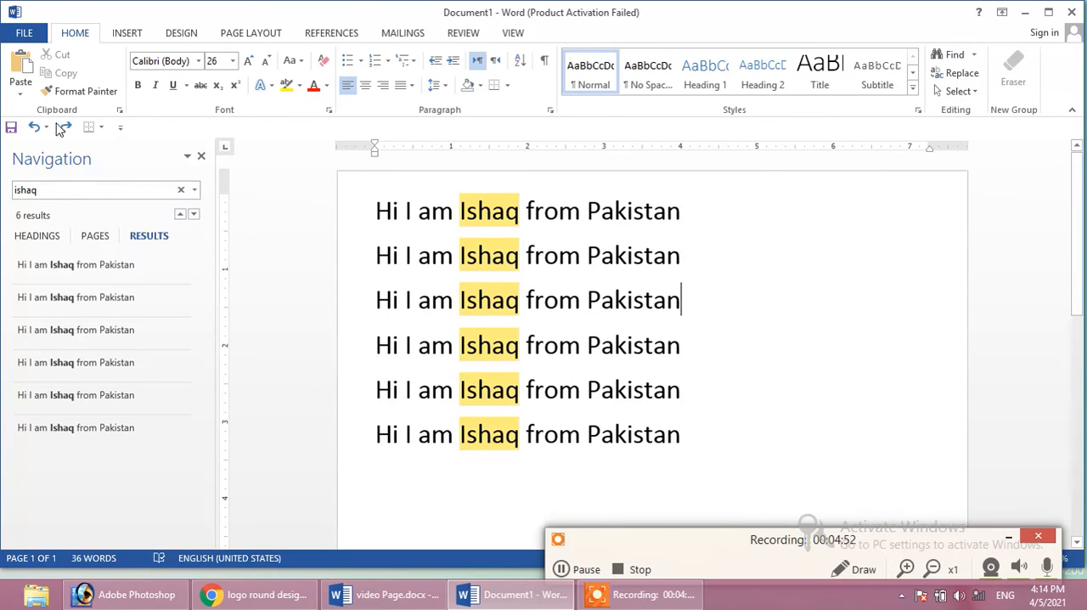
pyautogui.click(201, 155)
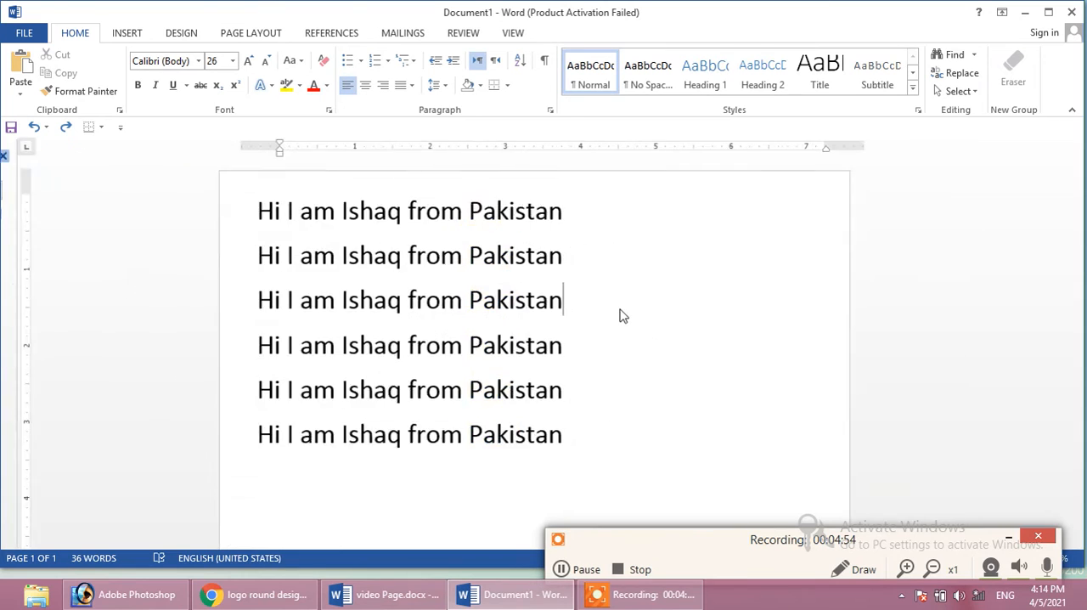
# Search the document for the word "from" and close the search
pyautogui.hotkey('ctrl', 'f')
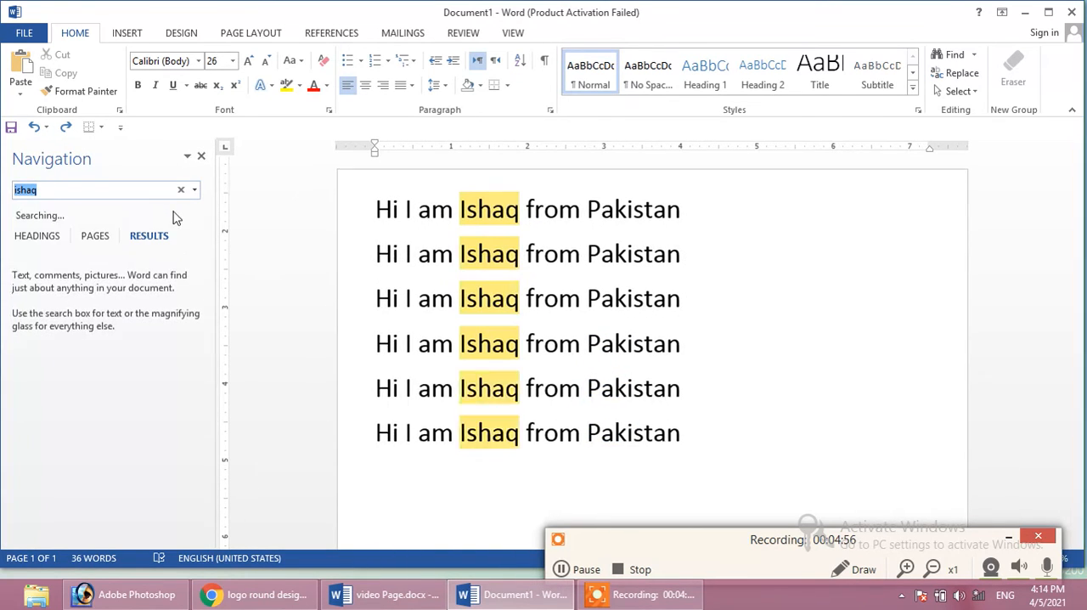
pyautogui.click(85, 190)
pyautogui.hotkey('ctrl', 'a')
pyautogui.write('fr')
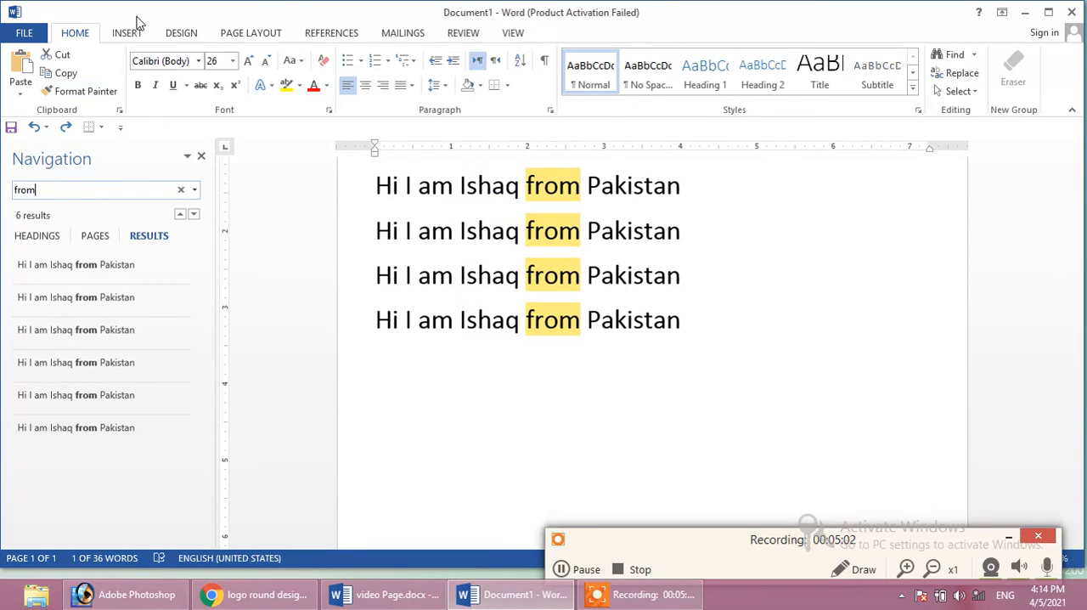
pyautogui.click(202, 158)
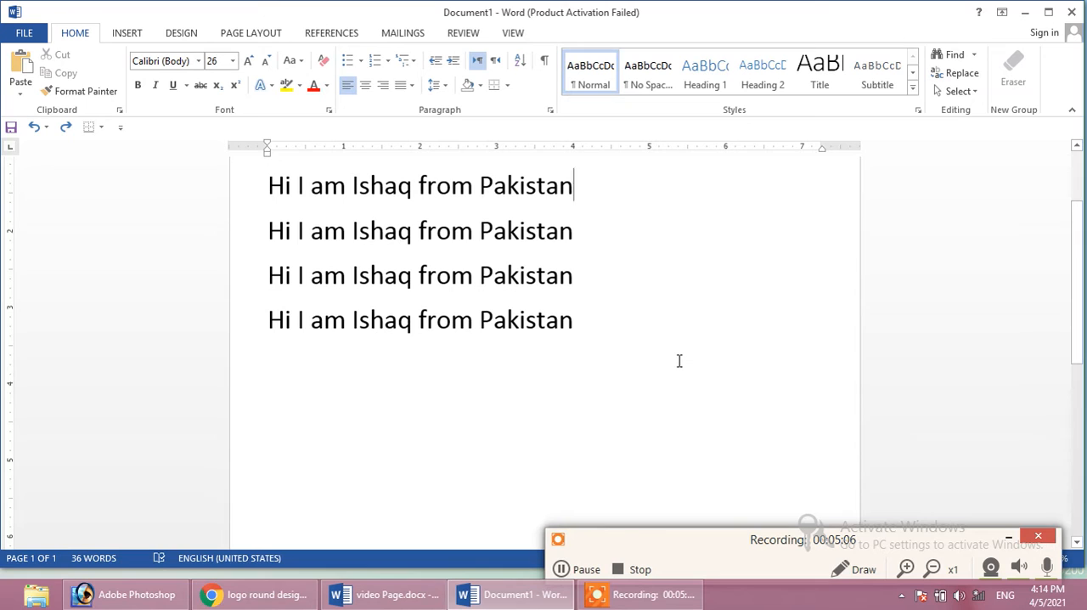
# Replace every "from" in the document with "of", and move the completion message away from the text
pyautogui.hotkey('ctrl', 'h')
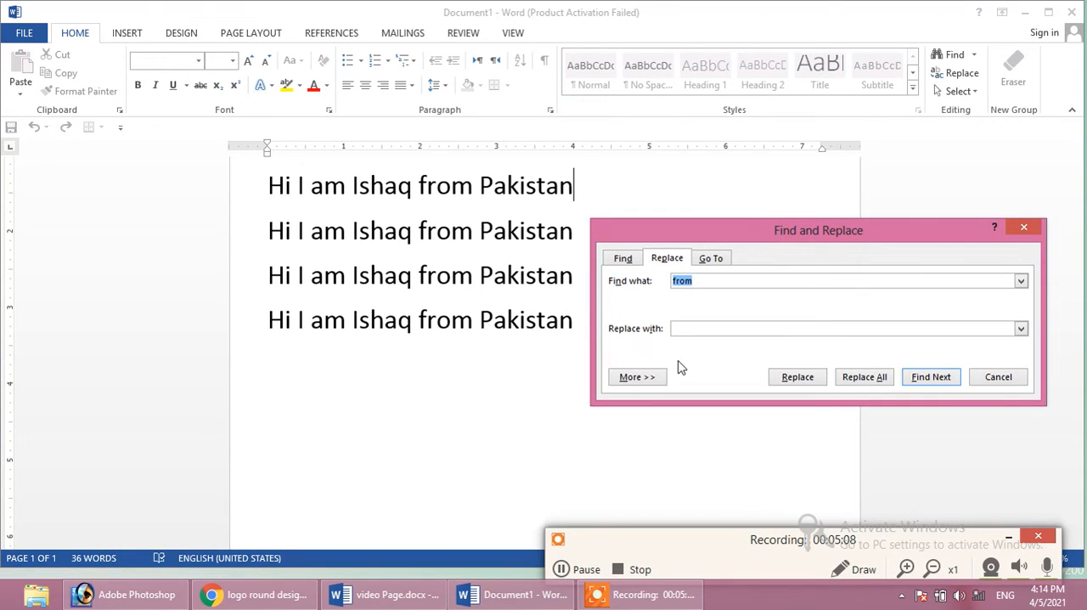
pyautogui.click(700, 281)
pyautogui.click(705, 326)
pyautogui.click(853, 385)
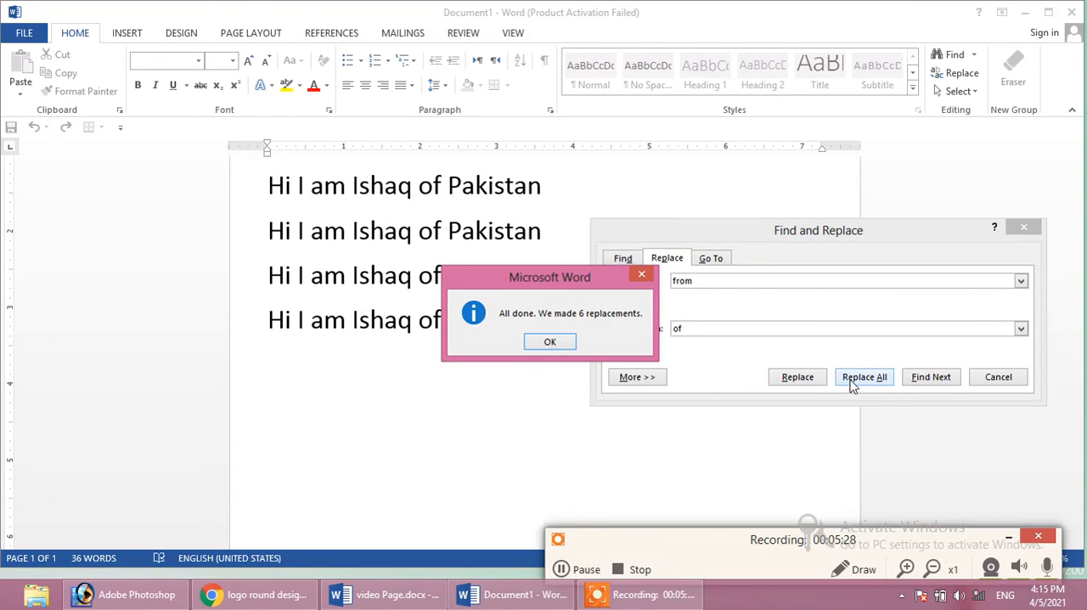
pyautogui.moveTo(561, 270); pyautogui.dragTo(505, 306)
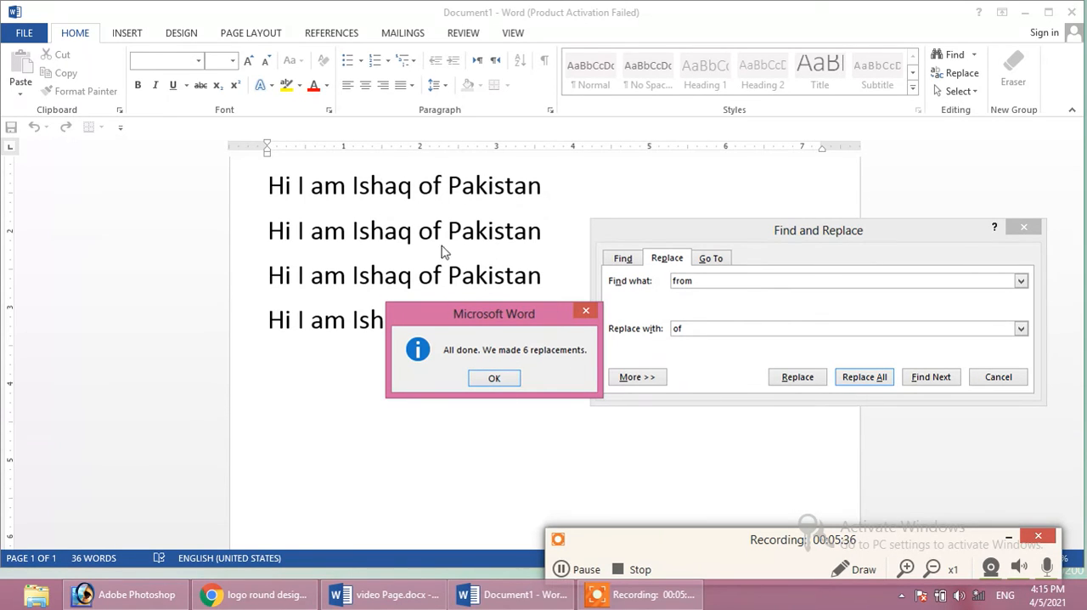
# Dismiss the replacement message and undo the replacement of every "from" with "of"
pyautogui.moveTo(532, 310); pyautogui.dragTo(491, 371)
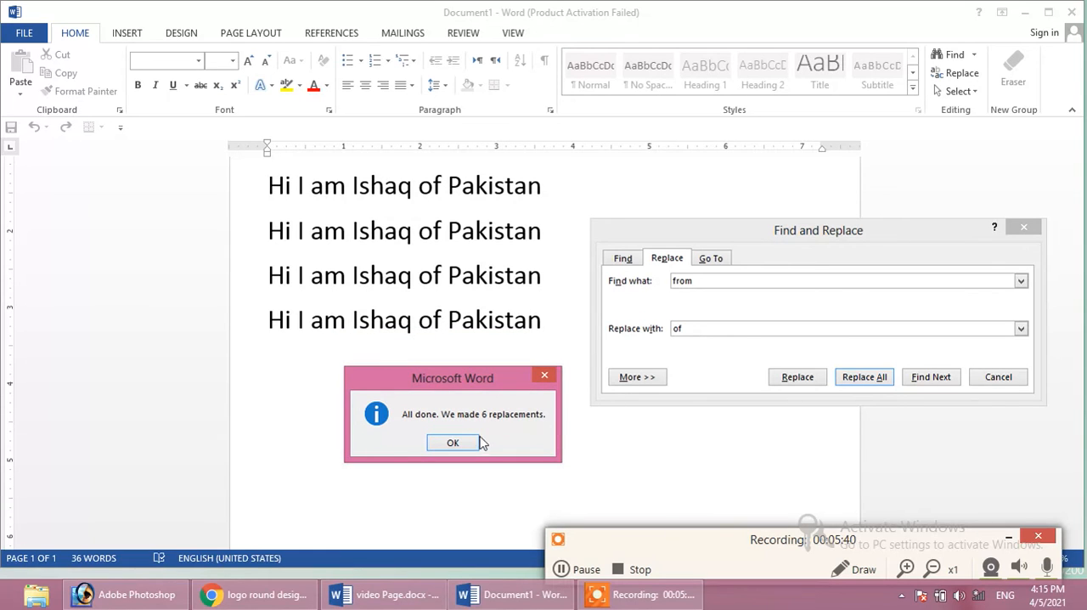
pyautogui.click(453, 442)
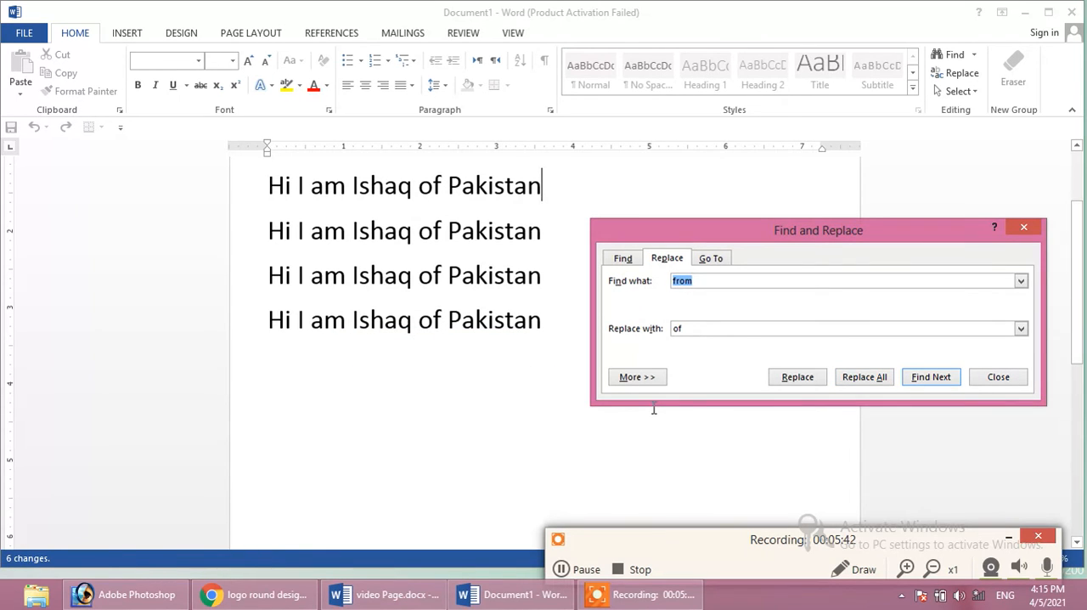
pyautogui.click(509, 354)
pyautogui.hotkey('ctrl', 'z')
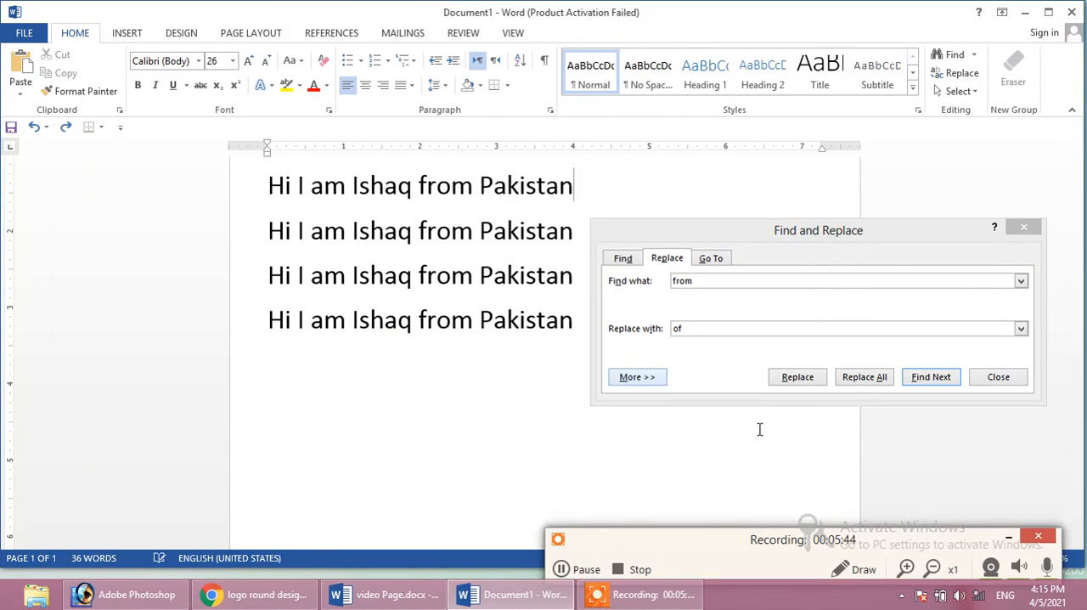
# Replace each "from" in the document with "of" one occurrence at a time and dismiss the closing message
pyautogui.click(693, 332)
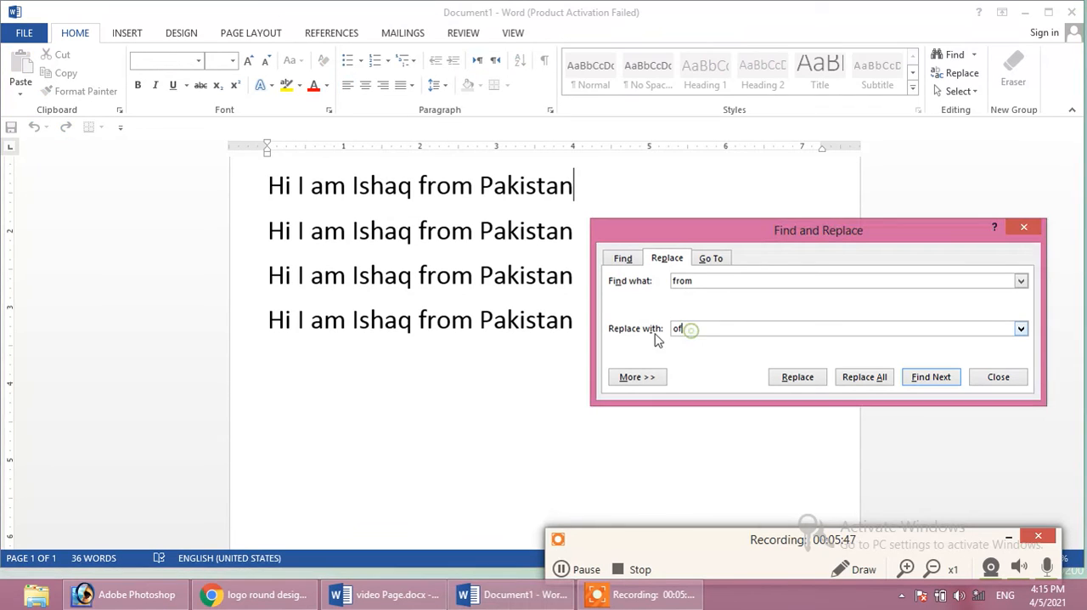
pyautogui.click(797, 378)
pyautogui.click(797, 379)
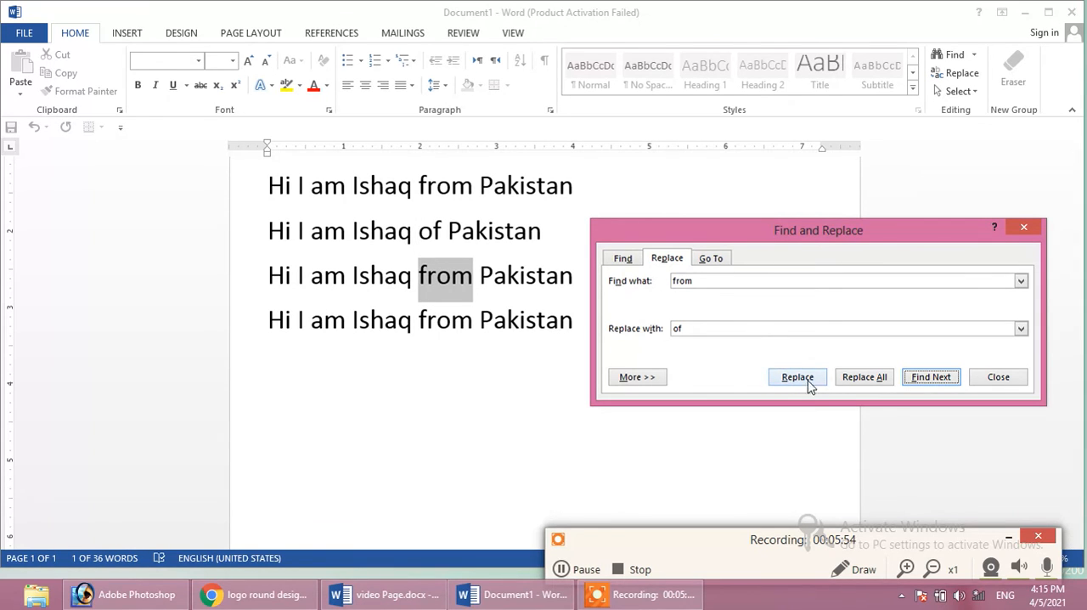
pyautogui.click(797, 379)
pyautogui.click(793, 378)
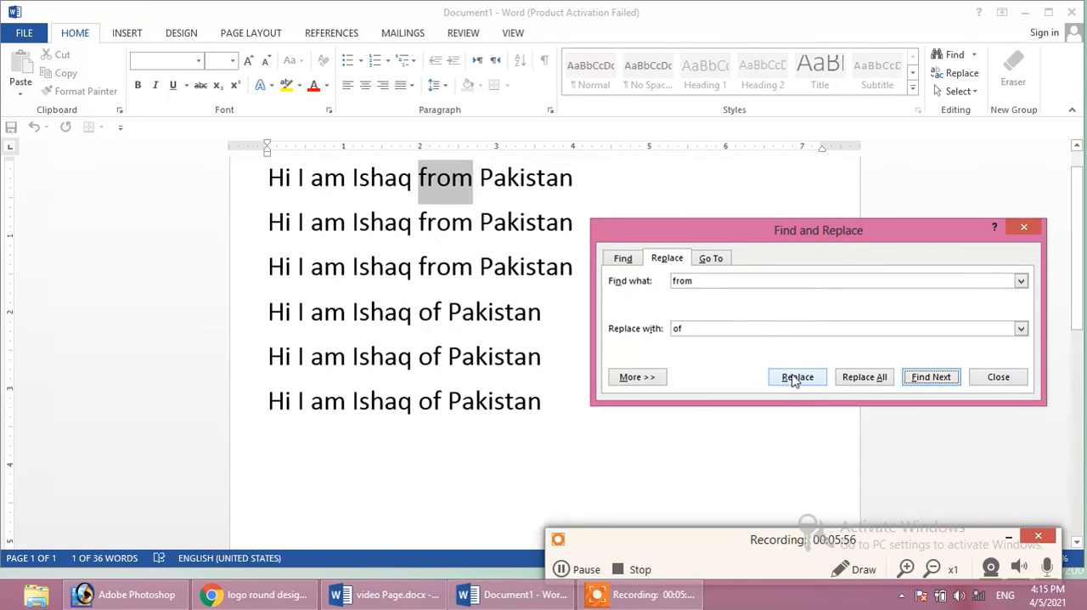
pyautogui.click(794, 378)
pyautogui.click(794, 378)
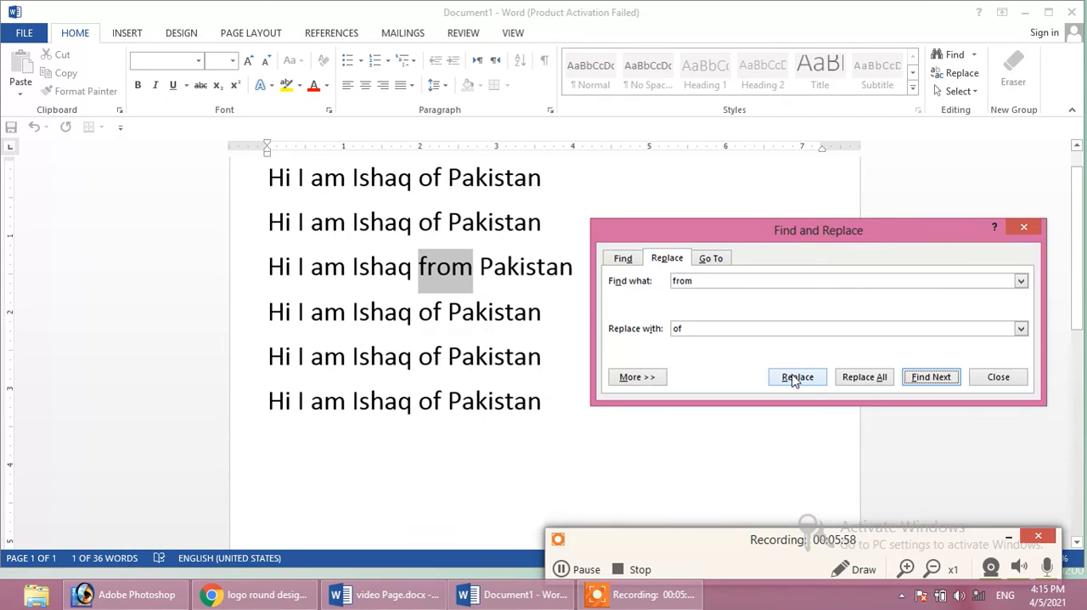
pyautogui.click(794, 379)
pyautogui.click(551, 342)
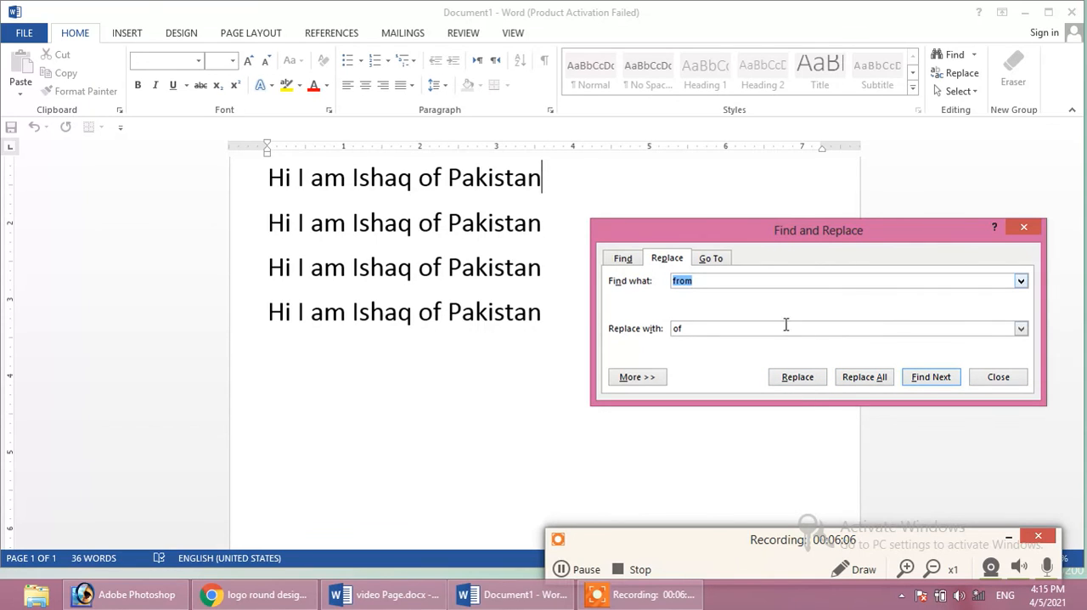
# Search for another "from", dismiss the message and undo the last single replacement
pyautogui.click(931, 376)
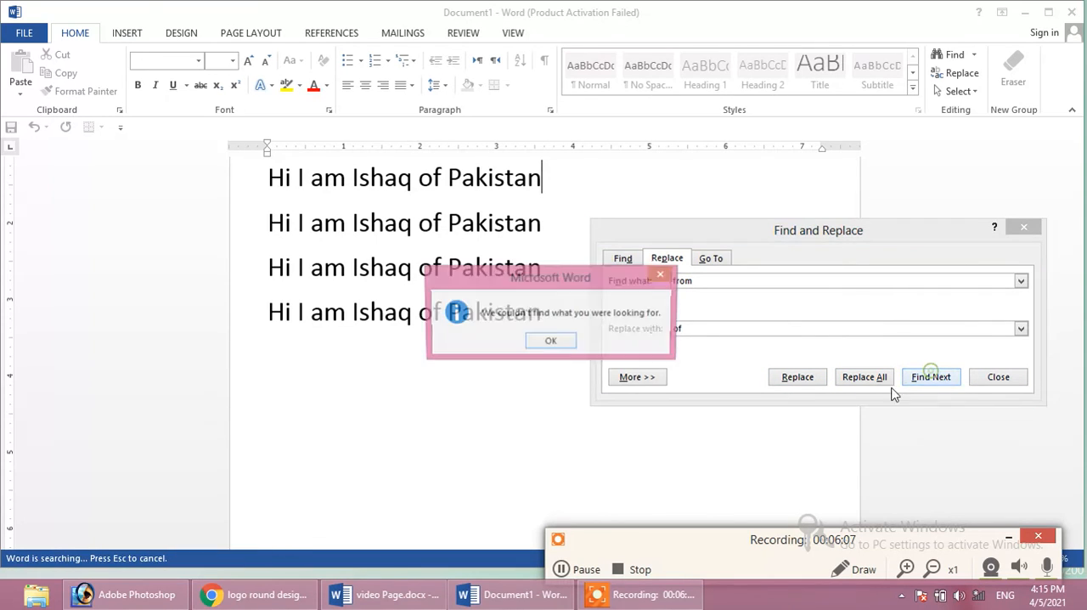
pyautogui.click(550, 342)
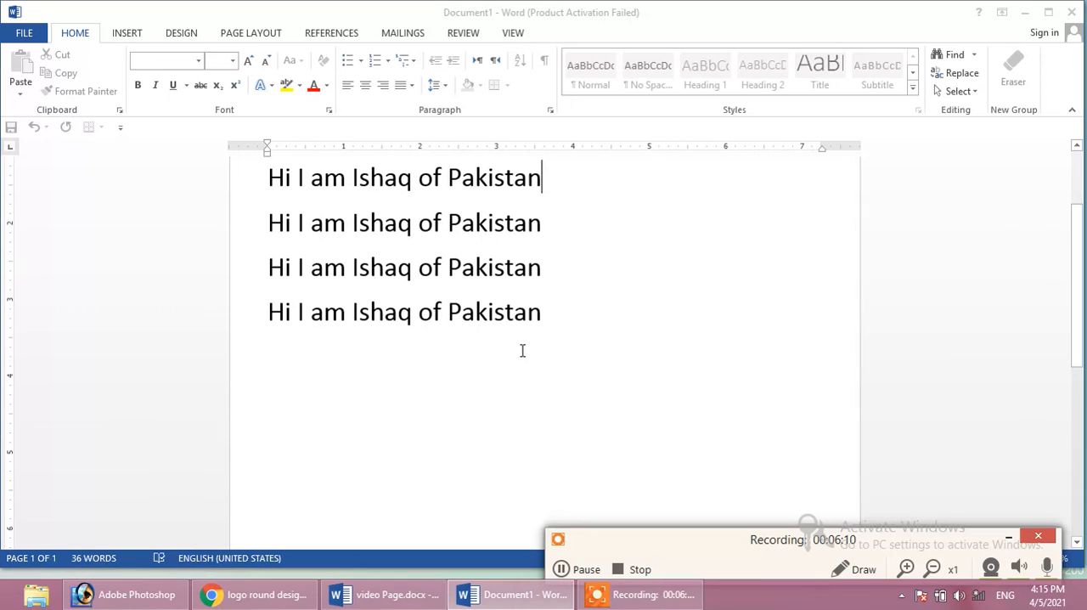
pyautogui.hotkey('ctrl', 'z')
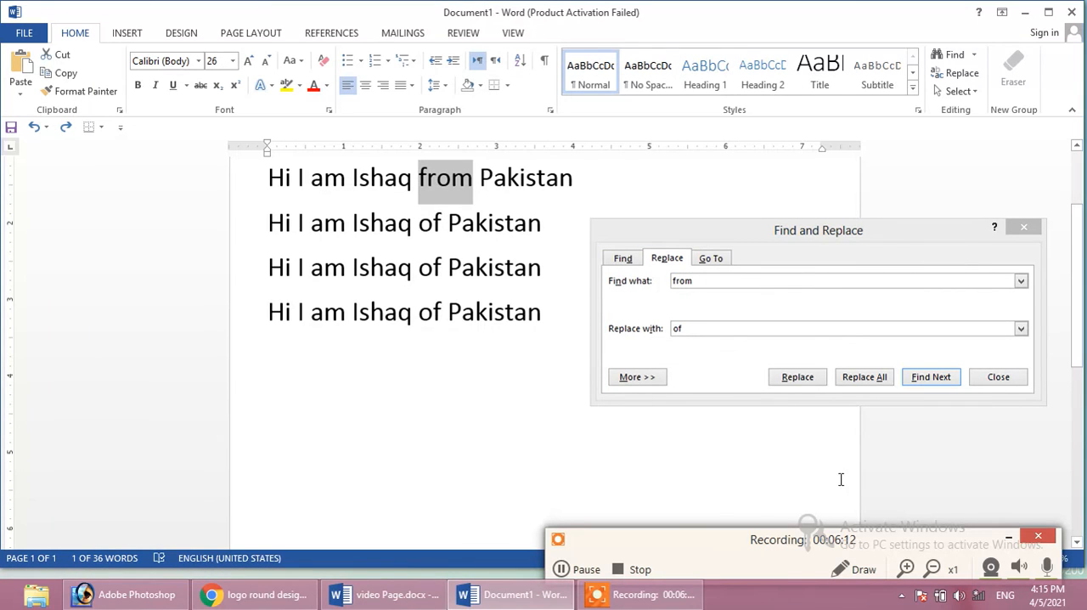
# Replace the restored "from" in the third sentence with "of" again and undo that replacement
pyautogui.click(919, 378)
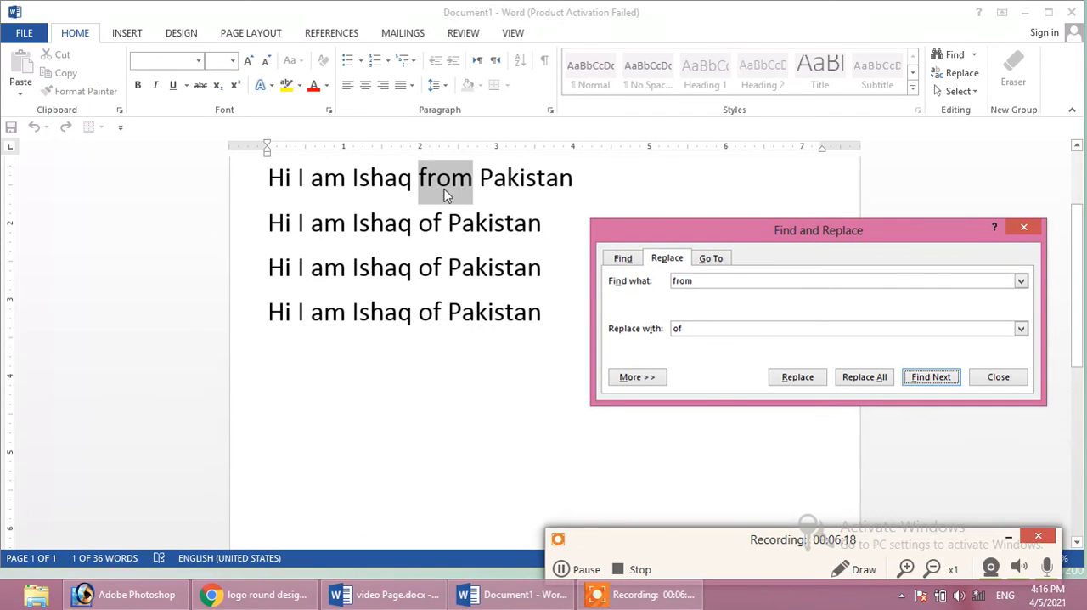
pyautogui.click(793, 376)
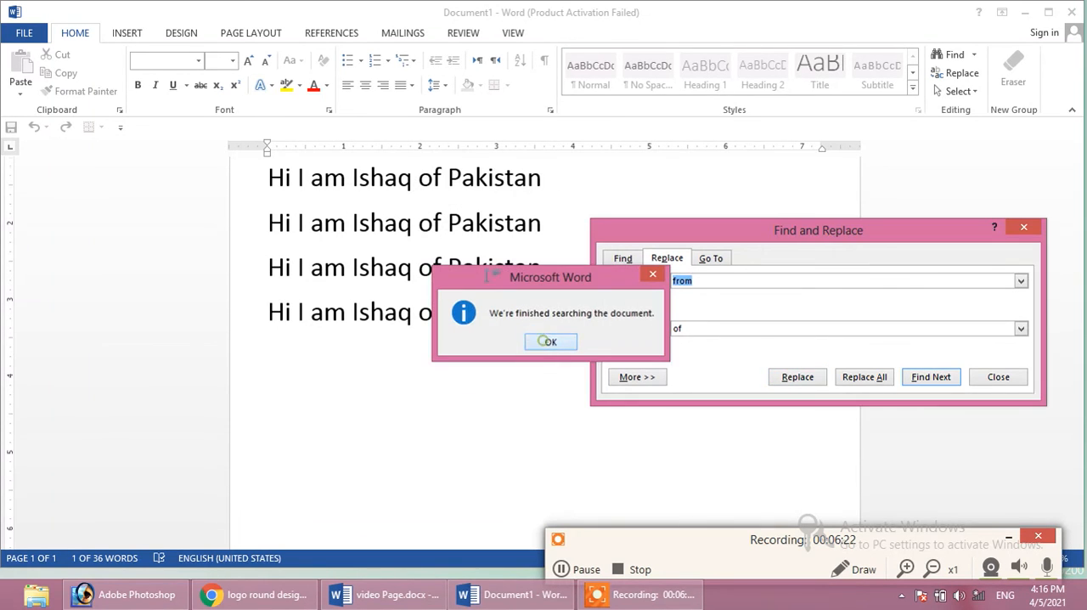
pyautogui.click(544, 340)
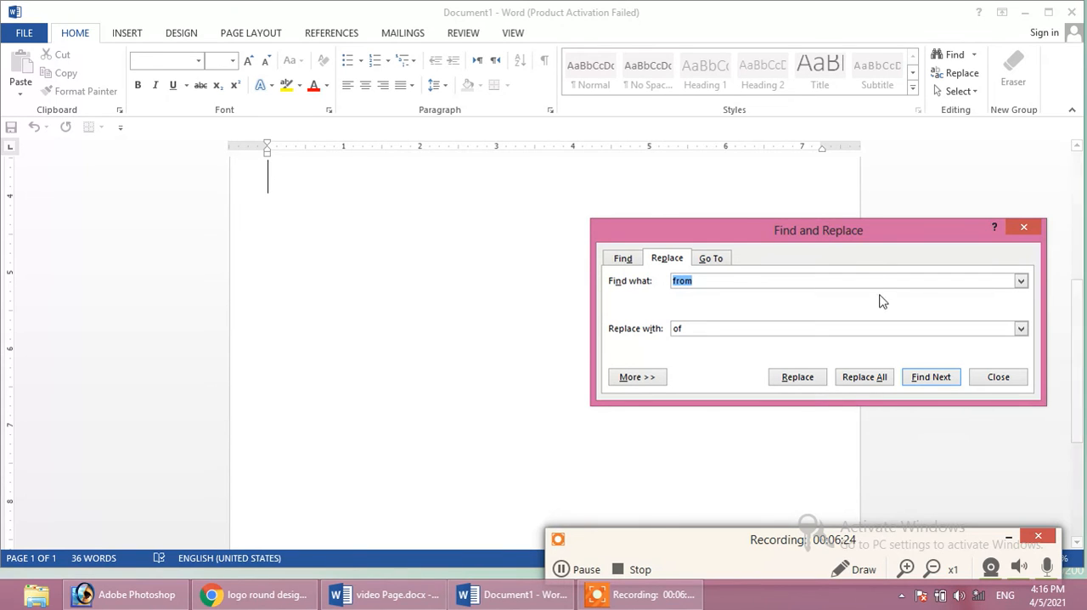
pyautogui.click(771, 195)
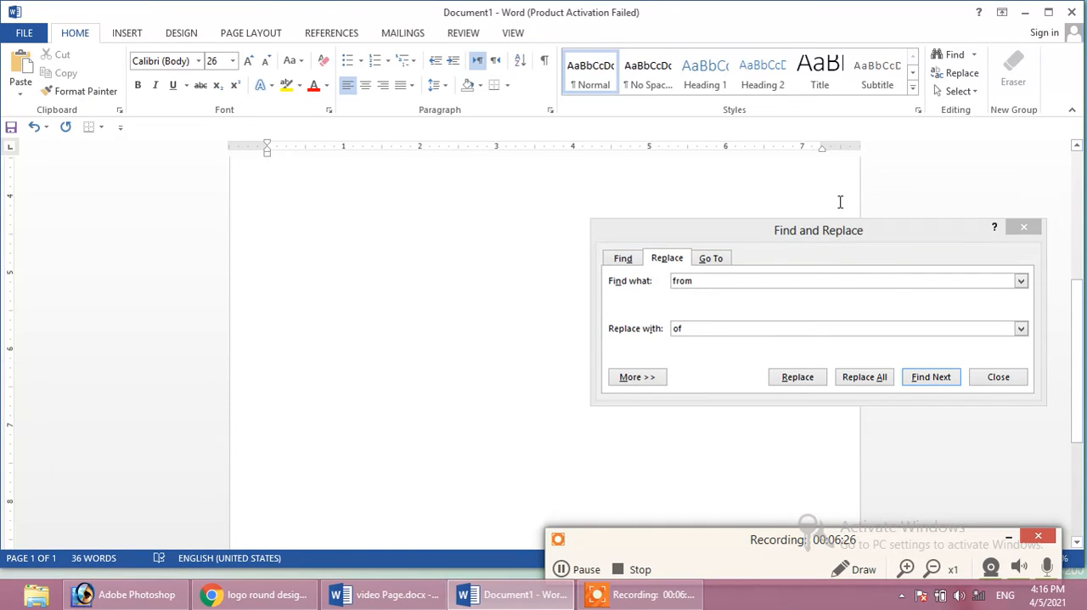
pyautogui.hotkey('ctrl', 'z')
pyautogui.scroll(1, 1074, 245)
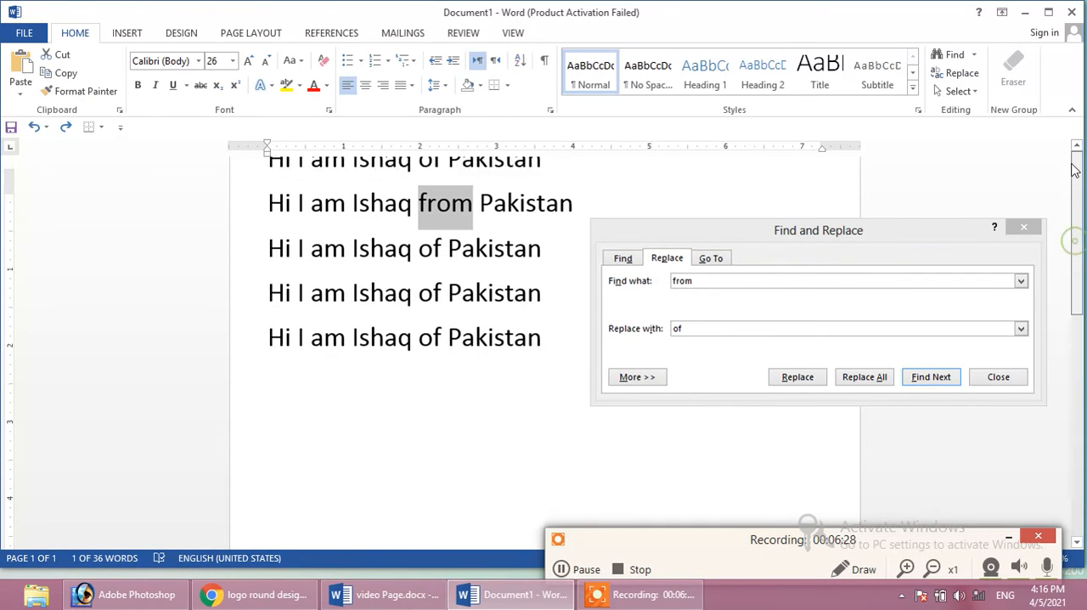
# Select all six sample sentences in the document, leaving the Find and Replace dialog open
pyautogui.click(513, 381)
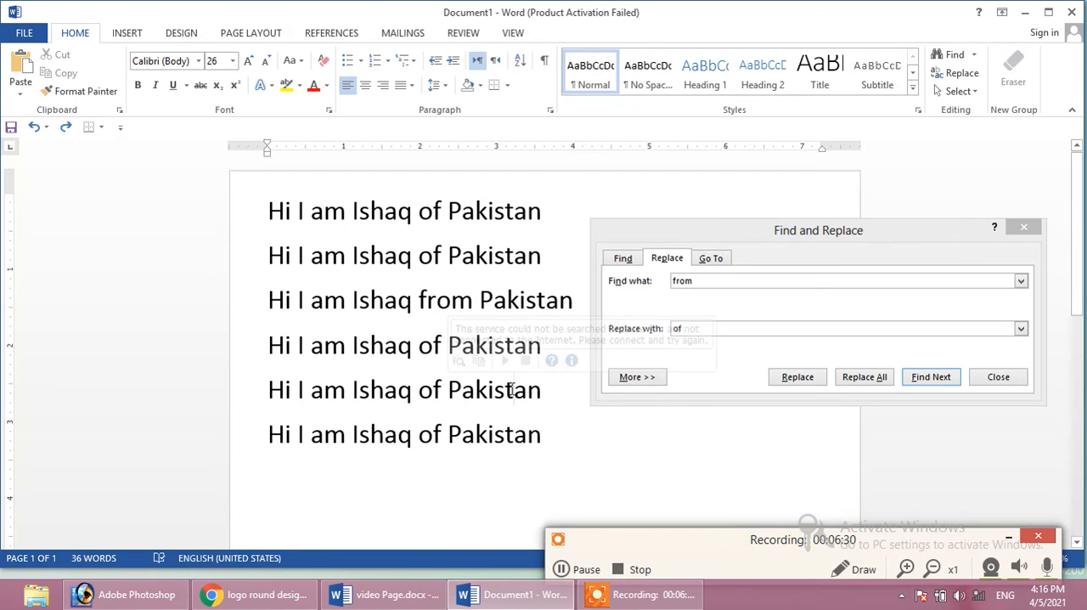
pyautogui.moveTo(551, 433); pyautogui.dragTo(270, 207)
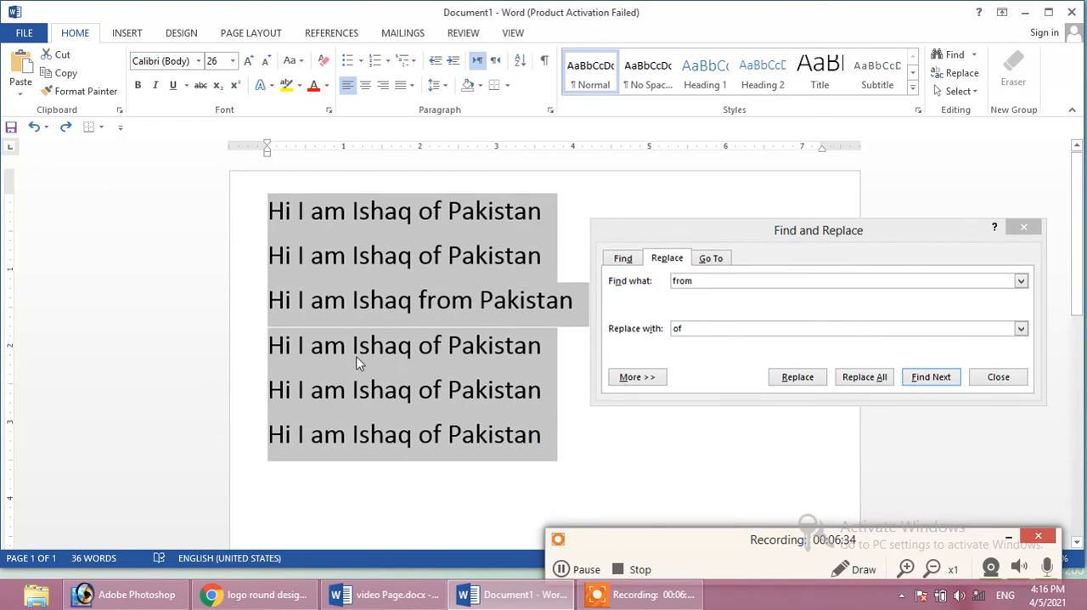
pyautogui.click(357, 345)
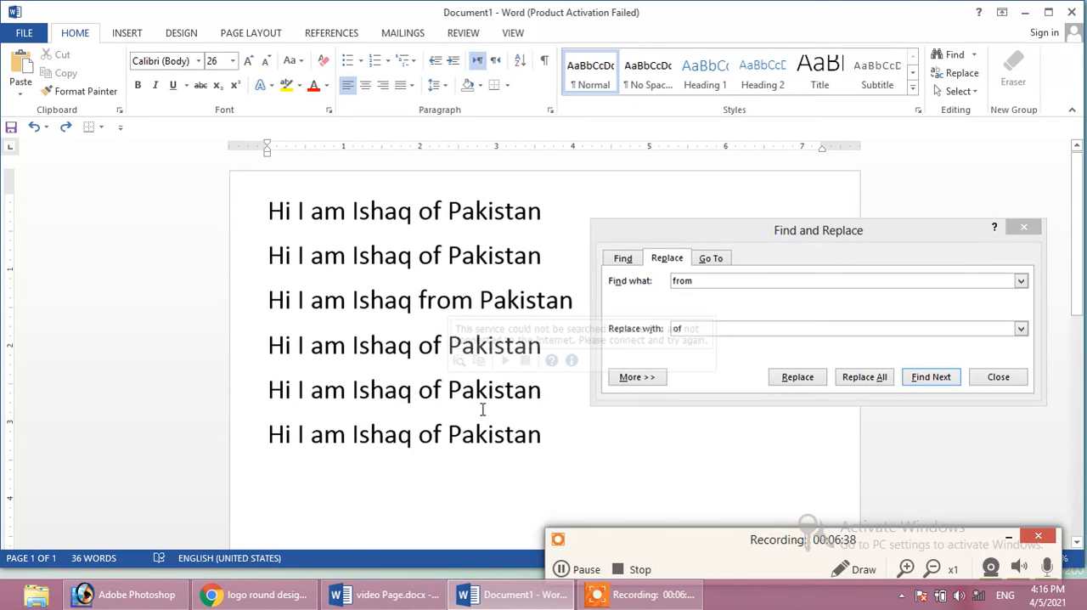
pyautogui.moveTo(418, 435); pyautogui.dragTo(524, 434)
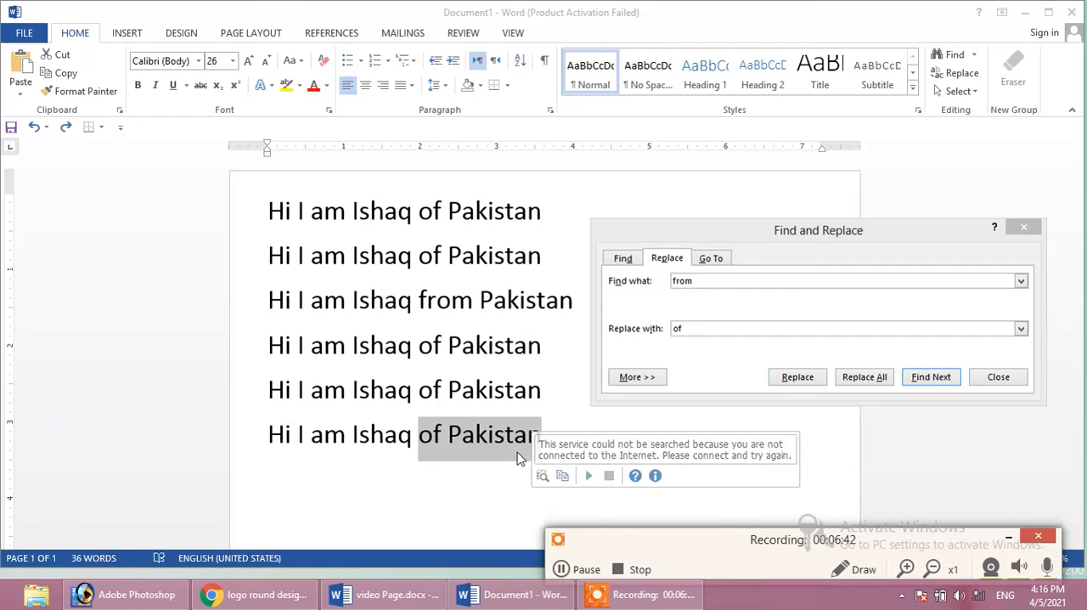
pyautogui.click(448, 461)
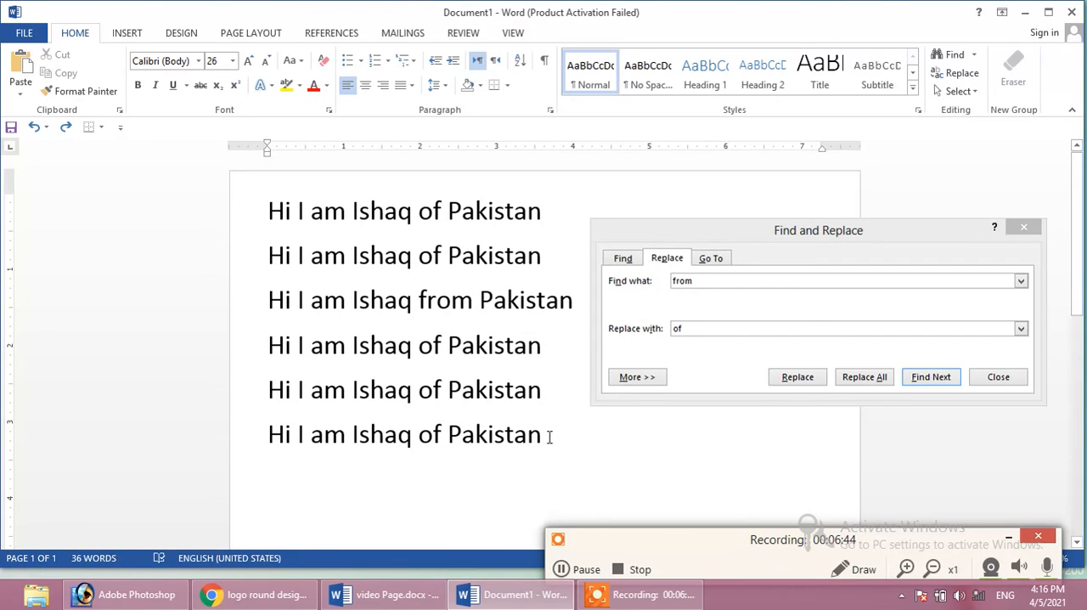
pyautogui.moveTo(543, 434); pyautogui.dragTo(280, 180)
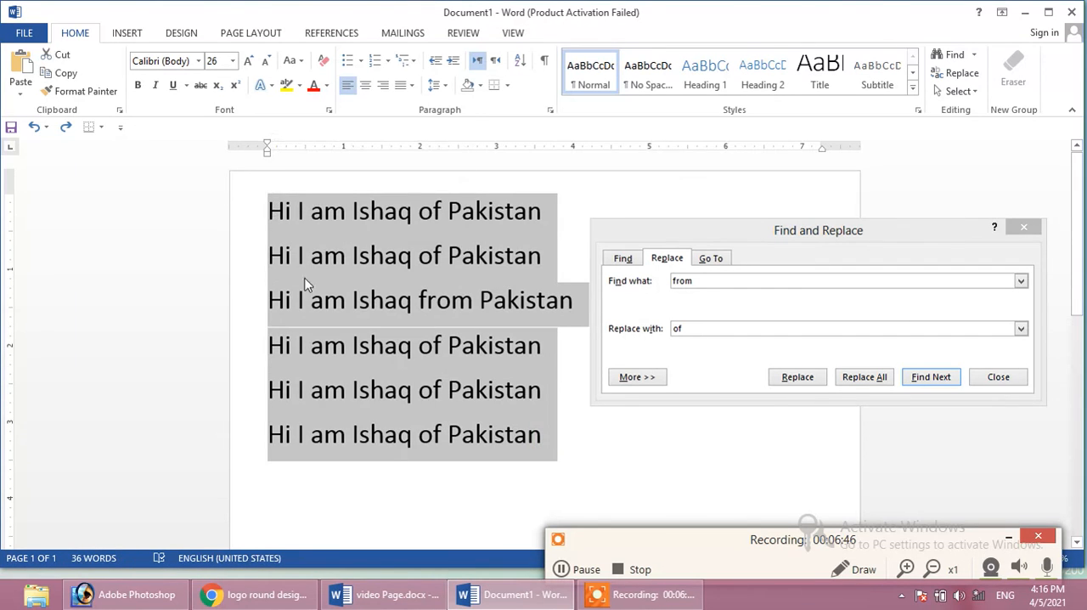